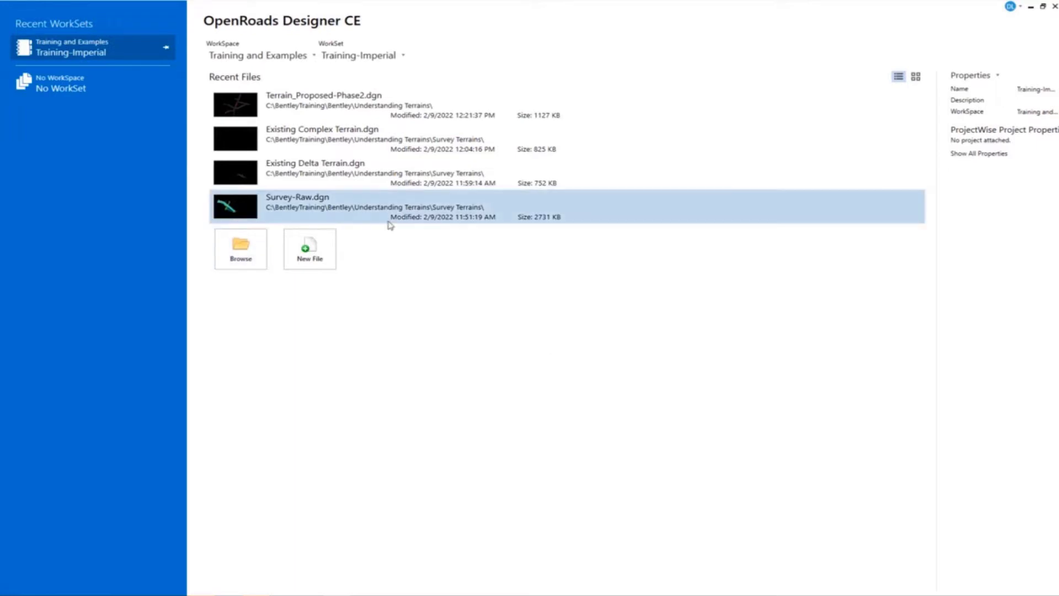
# - Open Survey-Raw.dgn and move the Element Selection dialog clear of the survey graphics
pyautogui.click(304, 206)
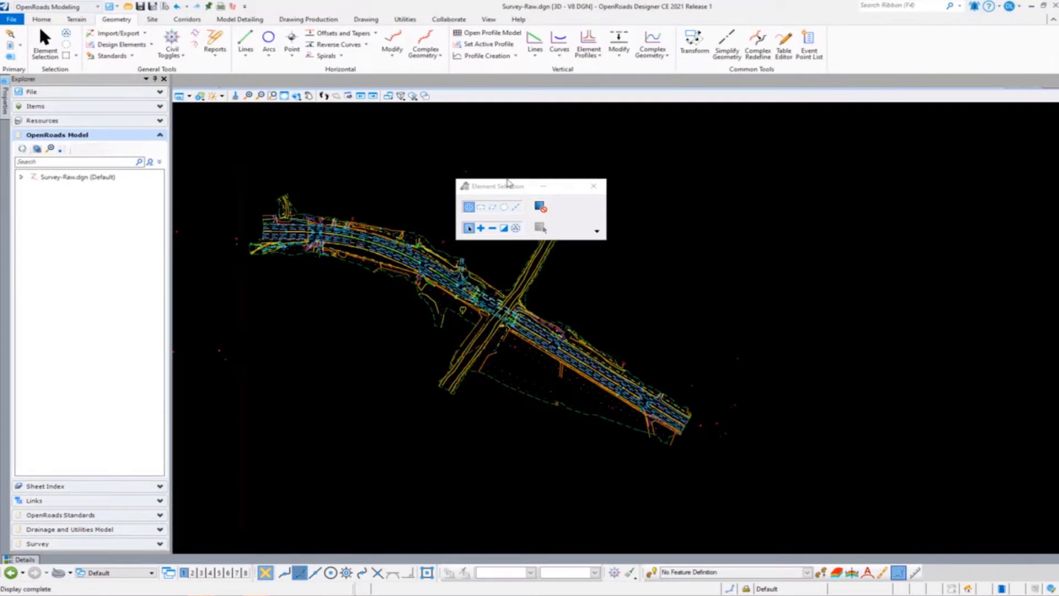
pyautogui.moveTo(514, 184); pyautogui.dragTo(912, 111)
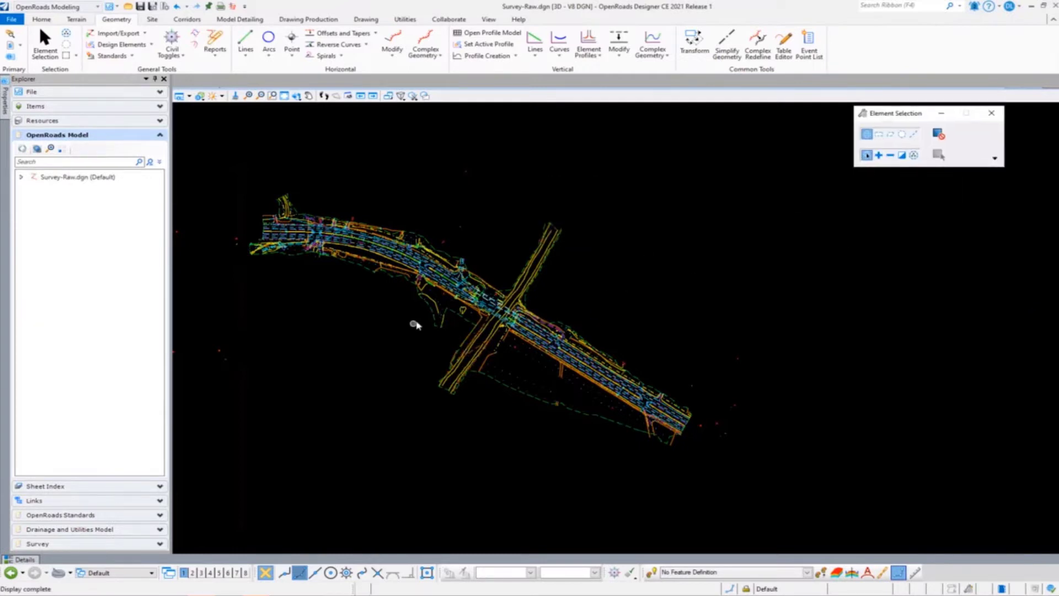
pyautogui.moveTo(506, 386)
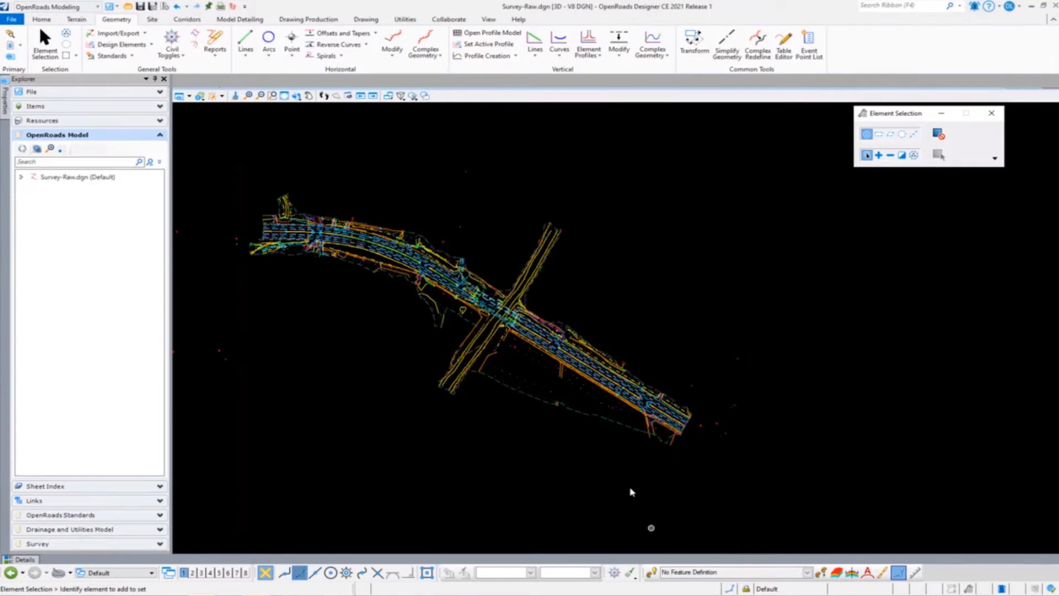
# - Open Existing Delta Terrain.dgn and attach Survey-Raw.dgn as a reference using the Coincident - World orientation
pyautogui.click(12, 20)
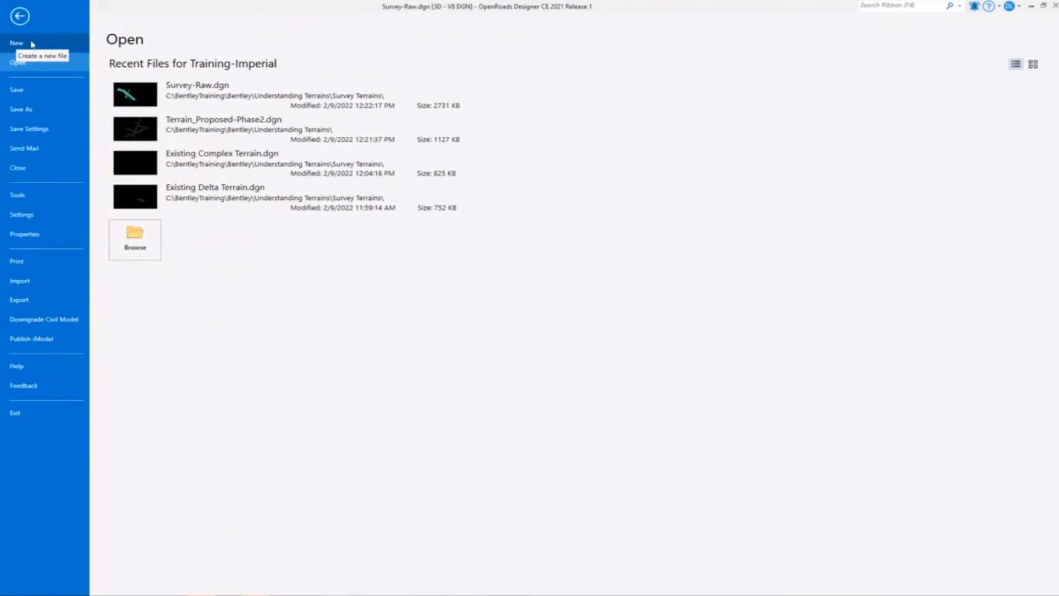
pyautogui.click(207, 192)
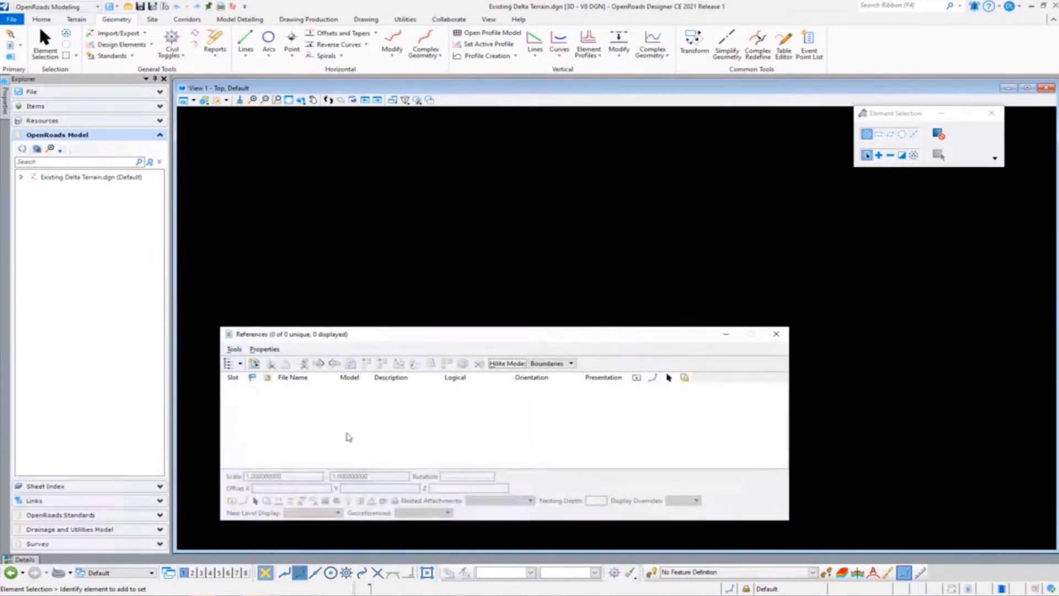
pyautogui.click(255, 363)
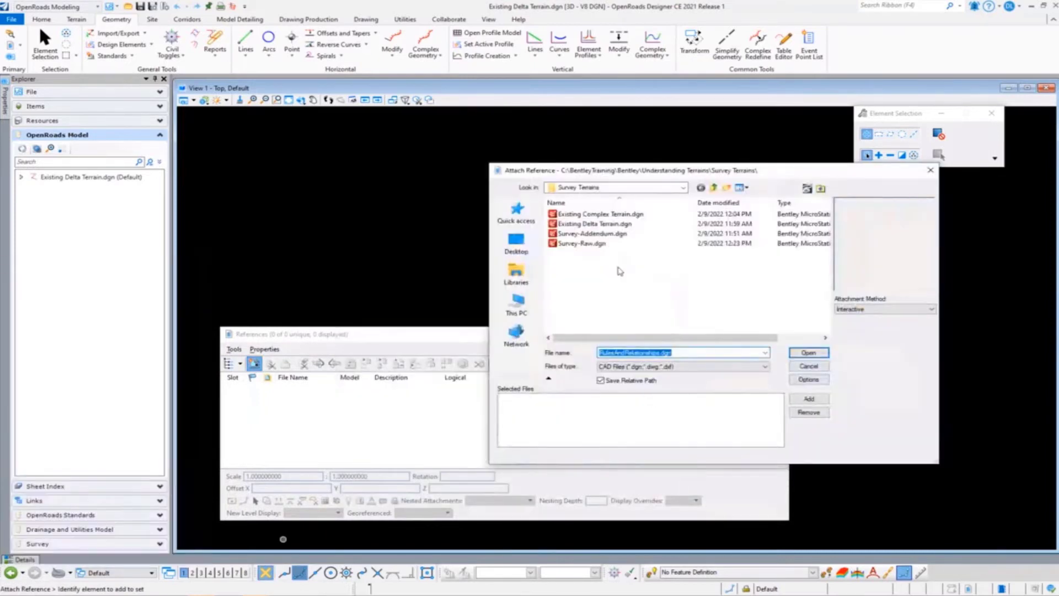
pyautogui.click(593, 244)
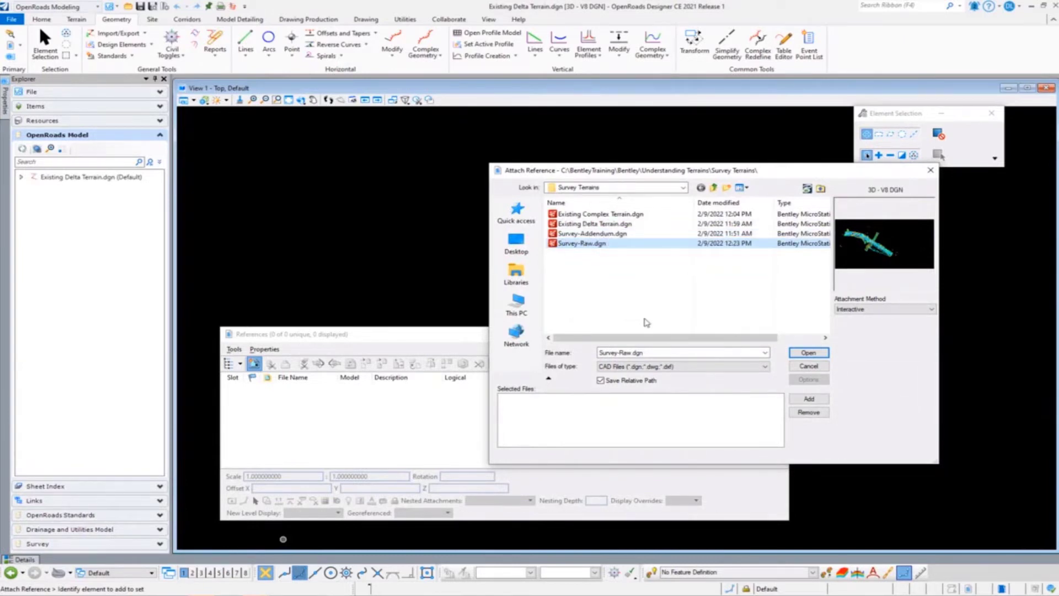
pyautogui.click(825, 355)
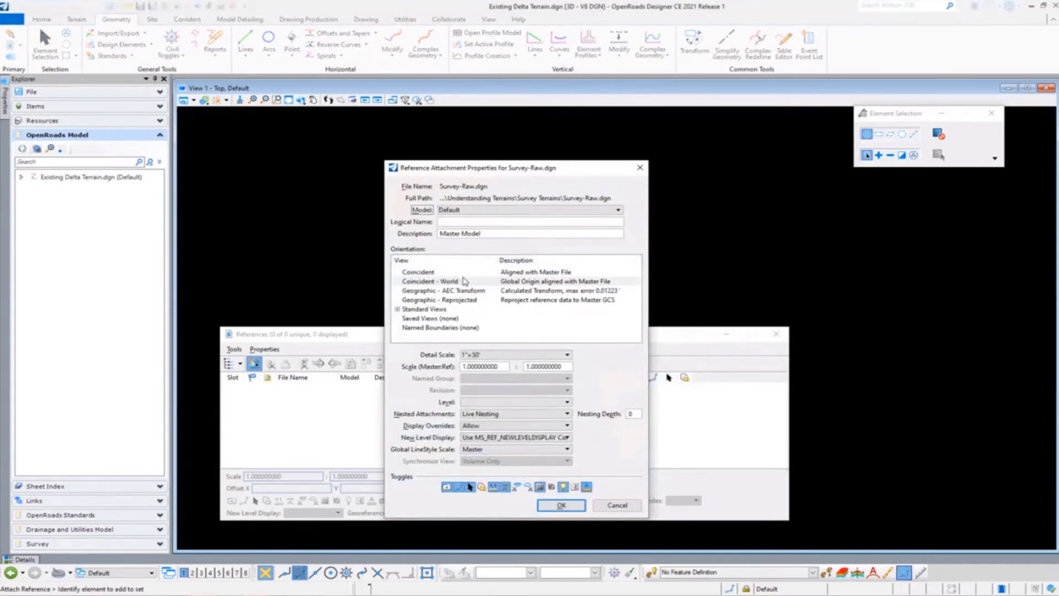
pyautogui.click(429, 281)
pyautogui.click(560, 505)
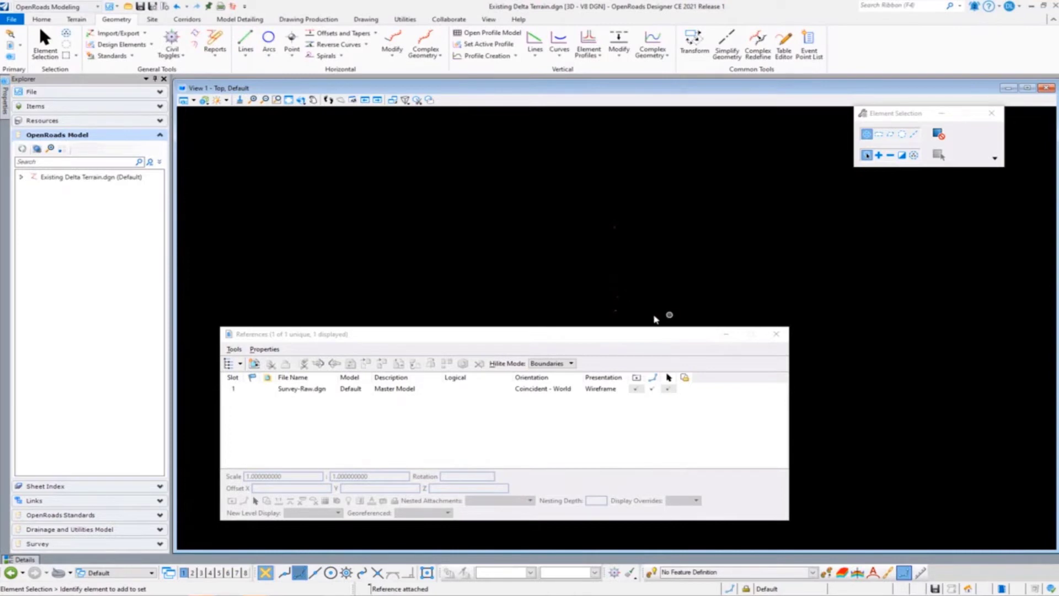
pyautogui.click(776, 334)
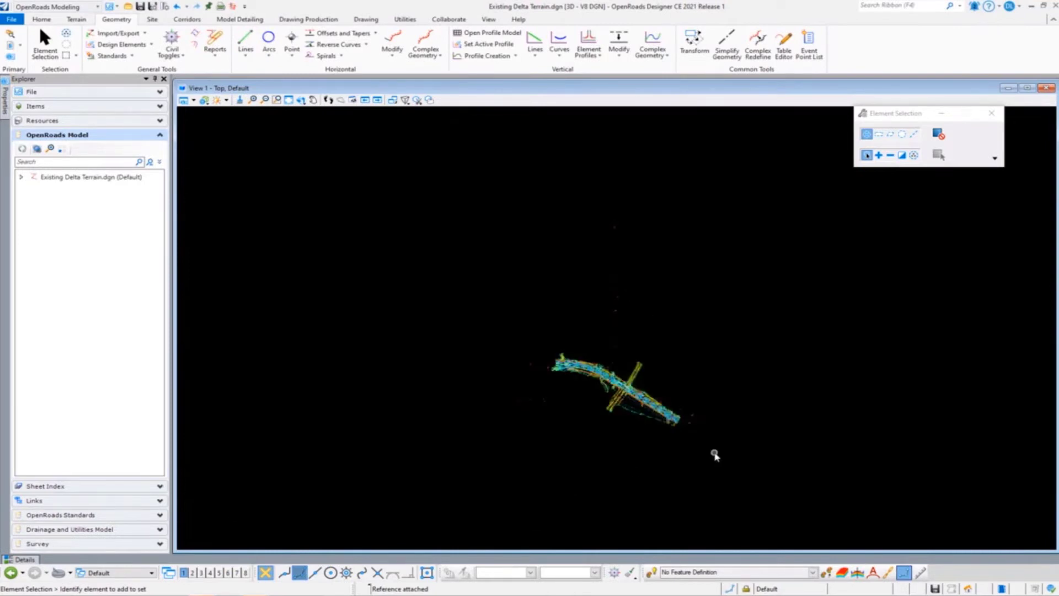
# - Dim the display of the referenced survey graphics in View 1 and save the settings
pyautogui.scroll(5, 666, 442)
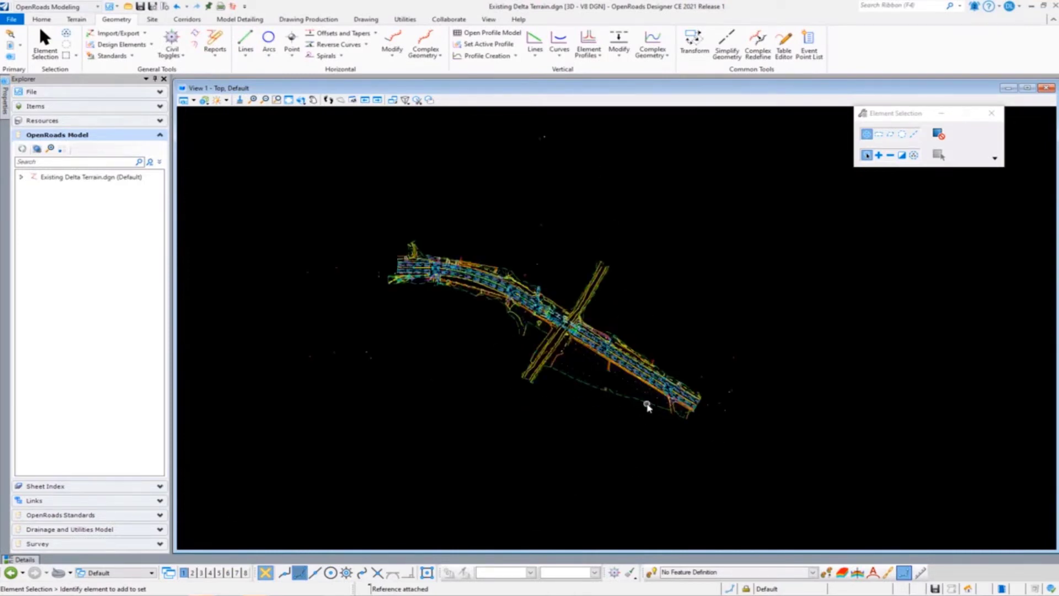
pyautogui.scroll(2, 584, 392)
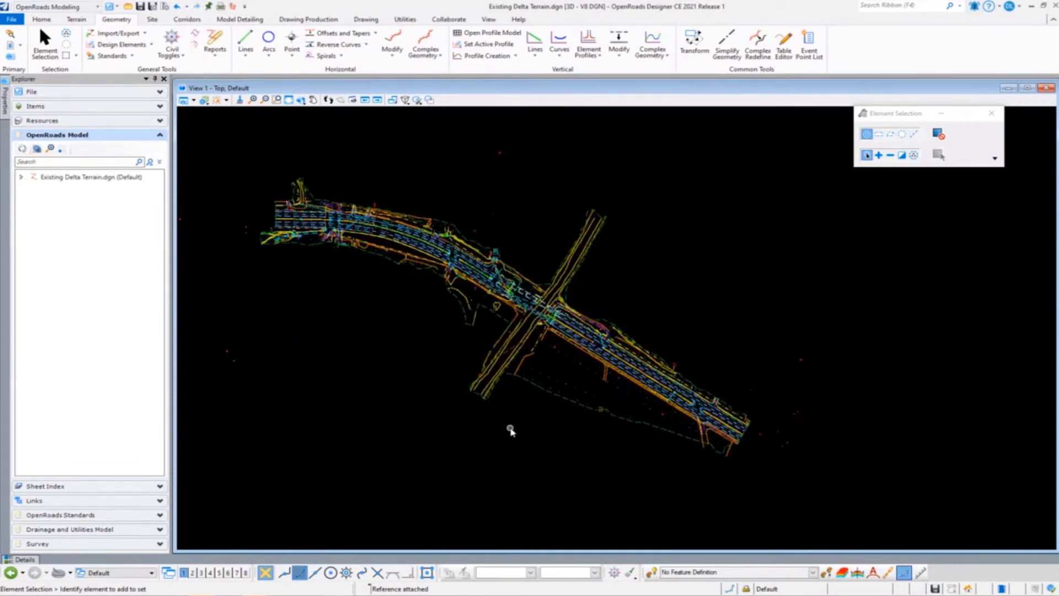
pyautogui.moveTo(516, 436); pyautogui.dragTo(683, 329, button='right')
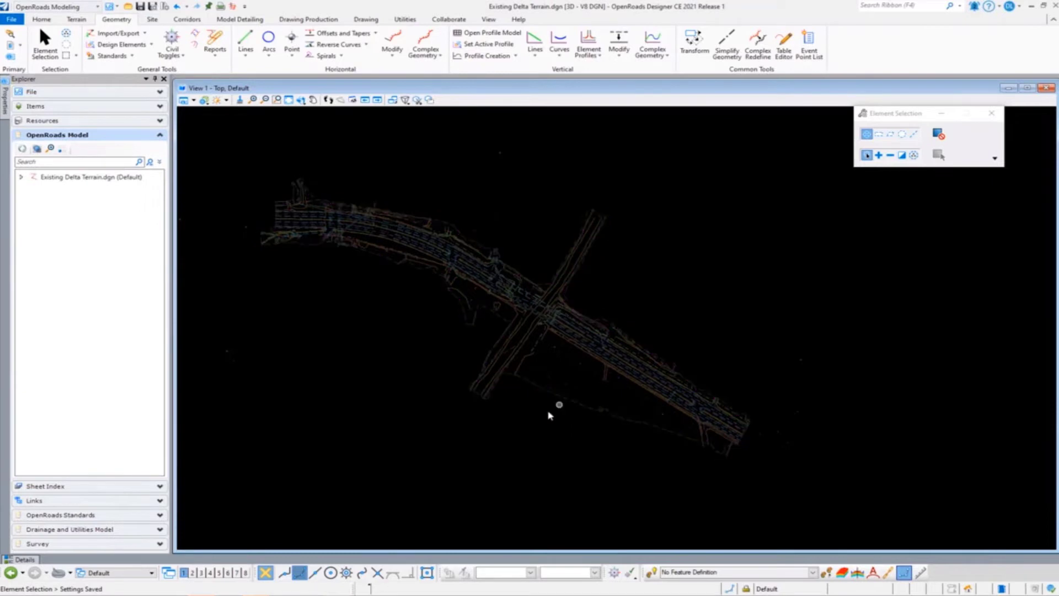
# - Start creating a delta terrain model with the delta method set to Terrain Model to Plane
pyautogui.click(77, 20)
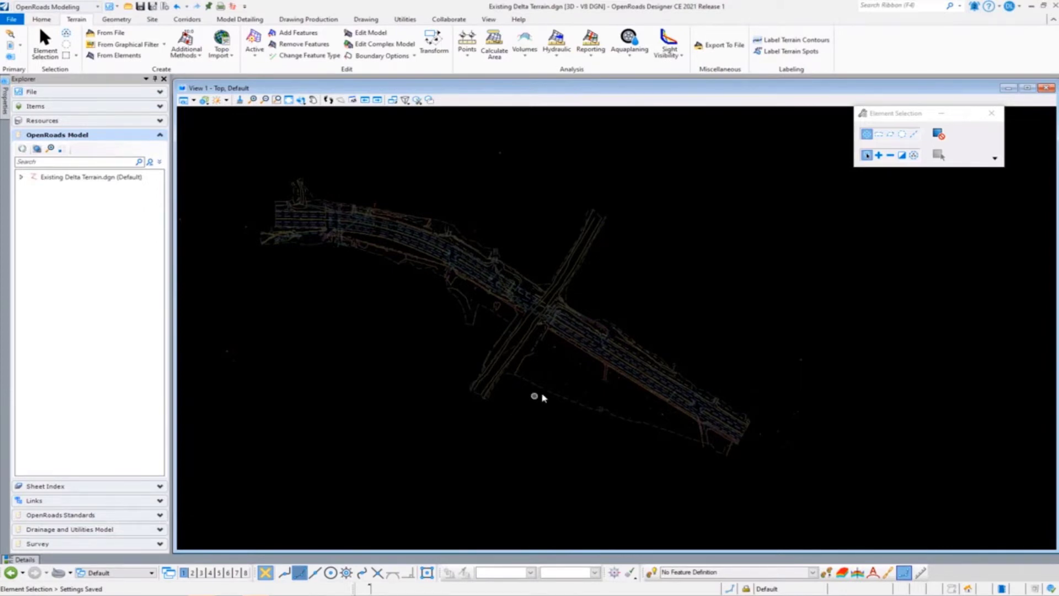
pyautogui.moveTo(545, 392)
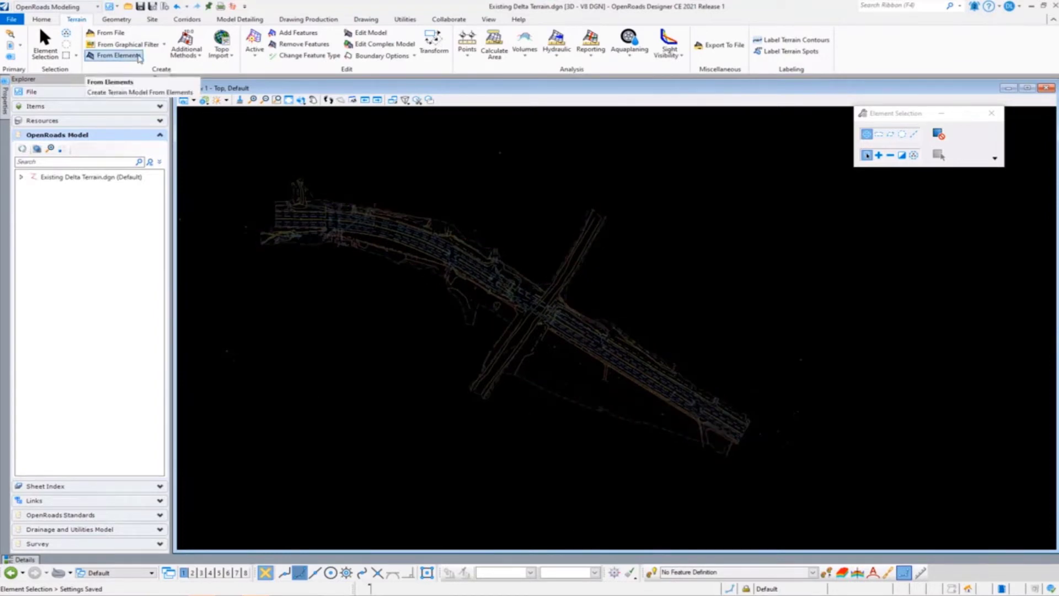
pyautogui.click(196, 58)
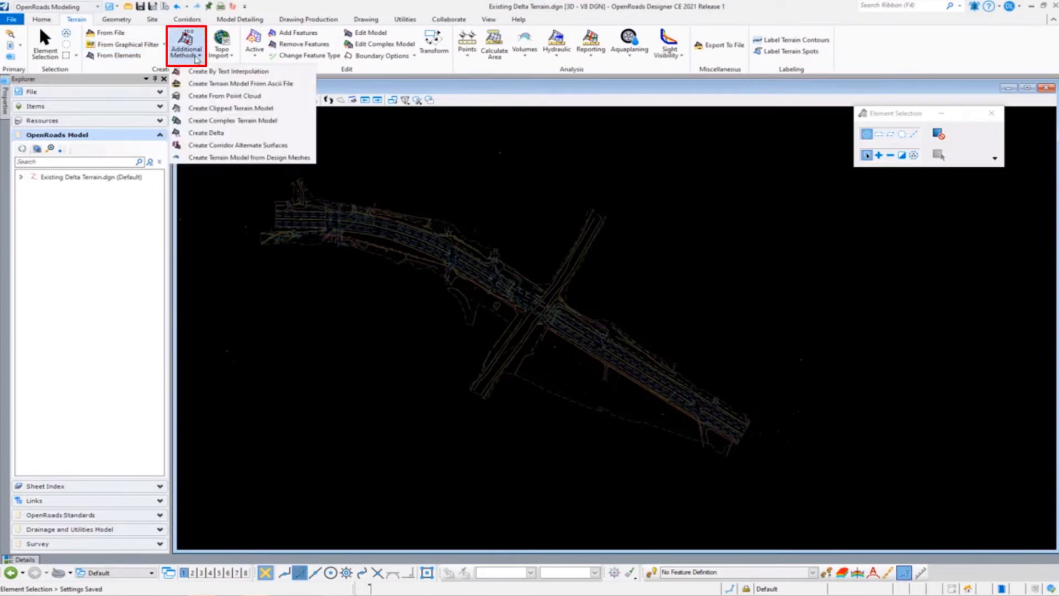
pyautogui.click(224, 133)
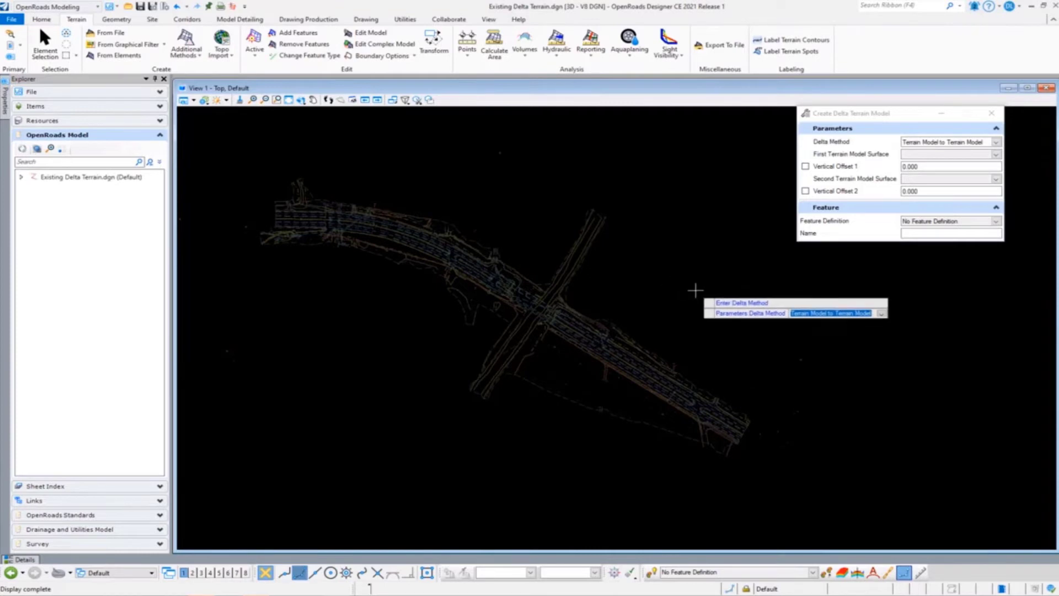
pyautogui.moveTo(869, 117); pyautogui.dragTo(800, 148)
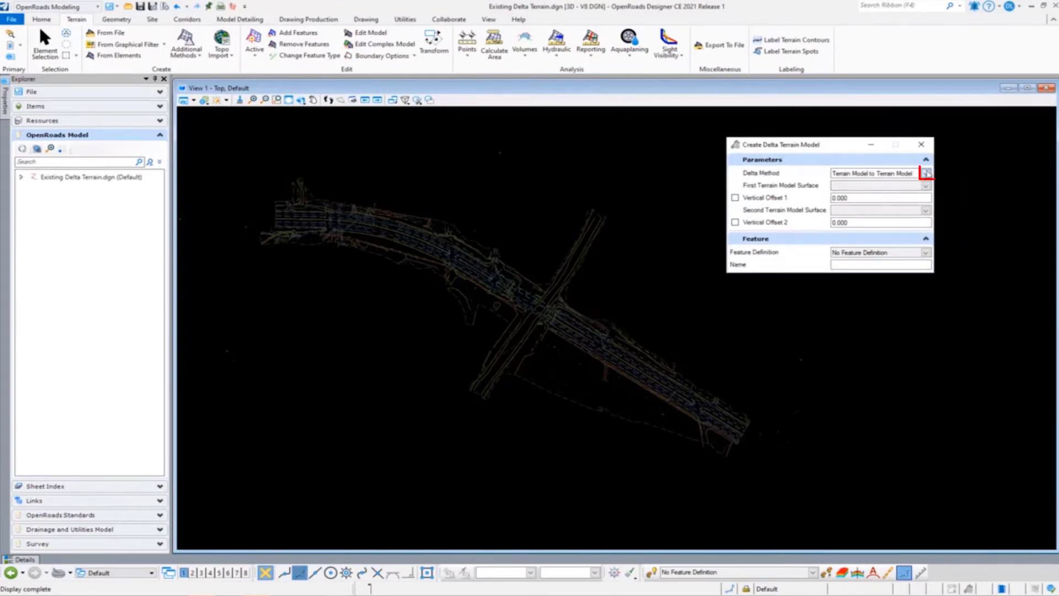
pyautogui.click(927, 173)
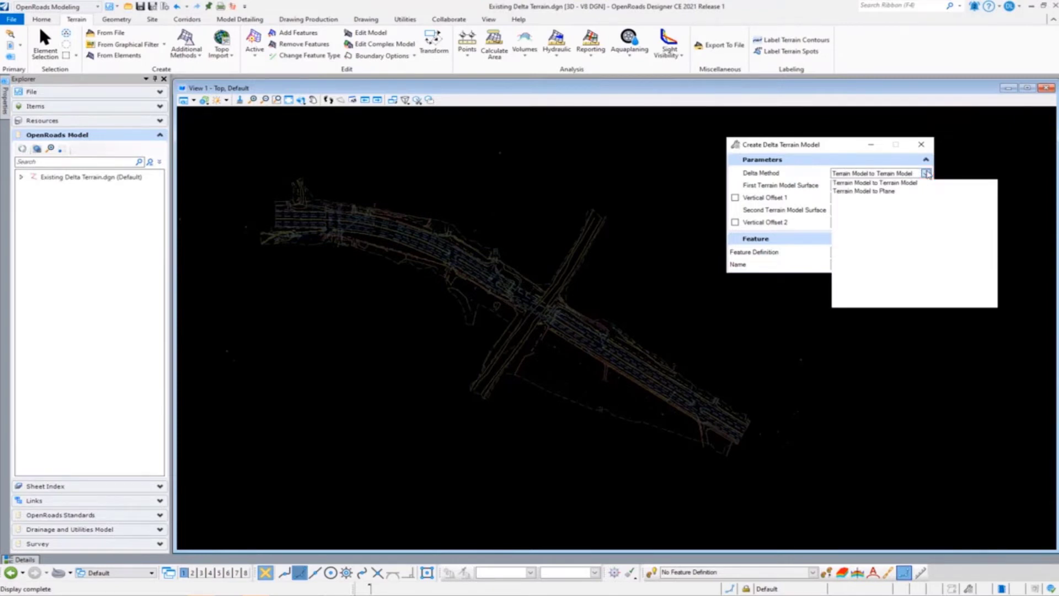
pyautogui.click(880, 191)
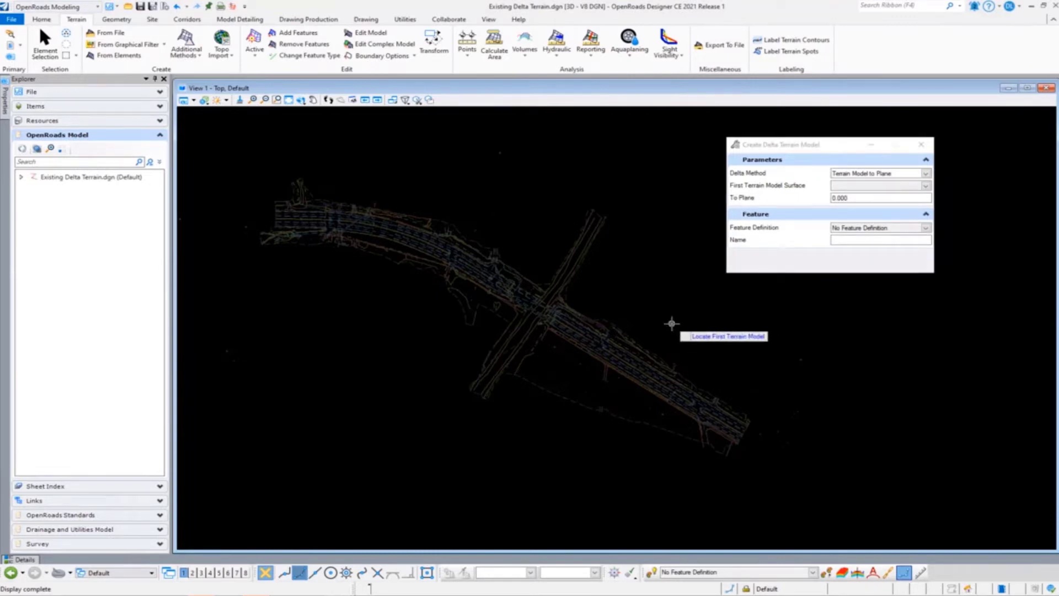
# - Assign the Existing Boundary feature definition from Terrain\Existing to the delta terrain and name it EB_Null
pyautogui.click(926, 228)
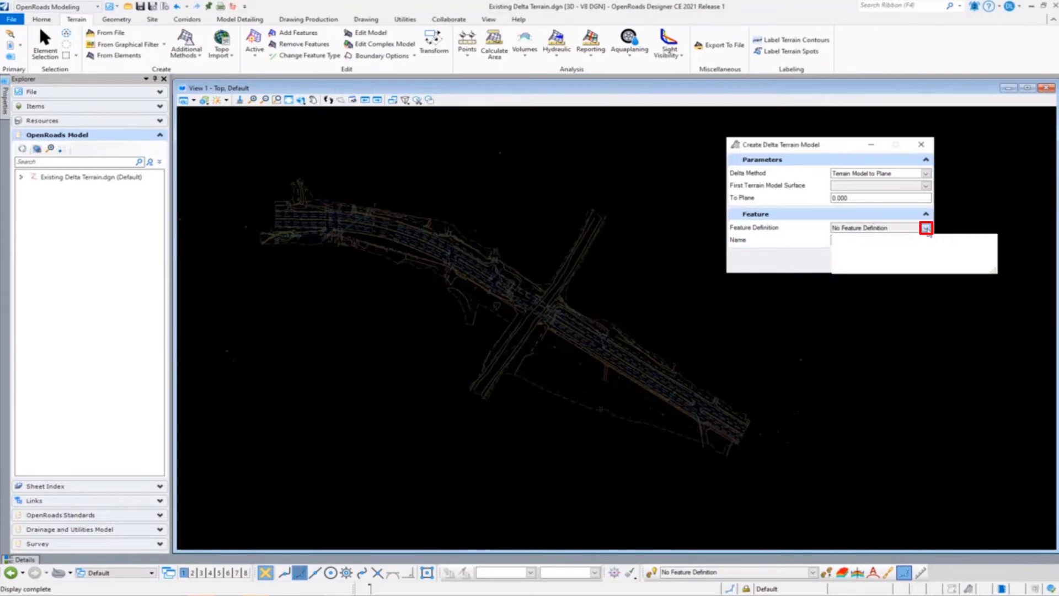
pyautogui.click(838, 246)
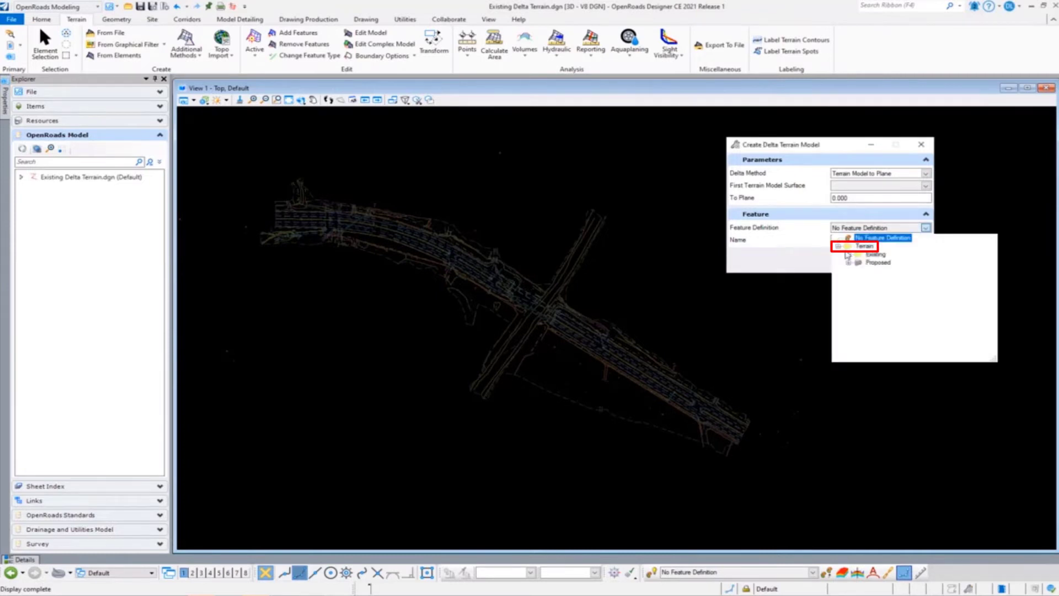
pyautogui.click(848, 254)
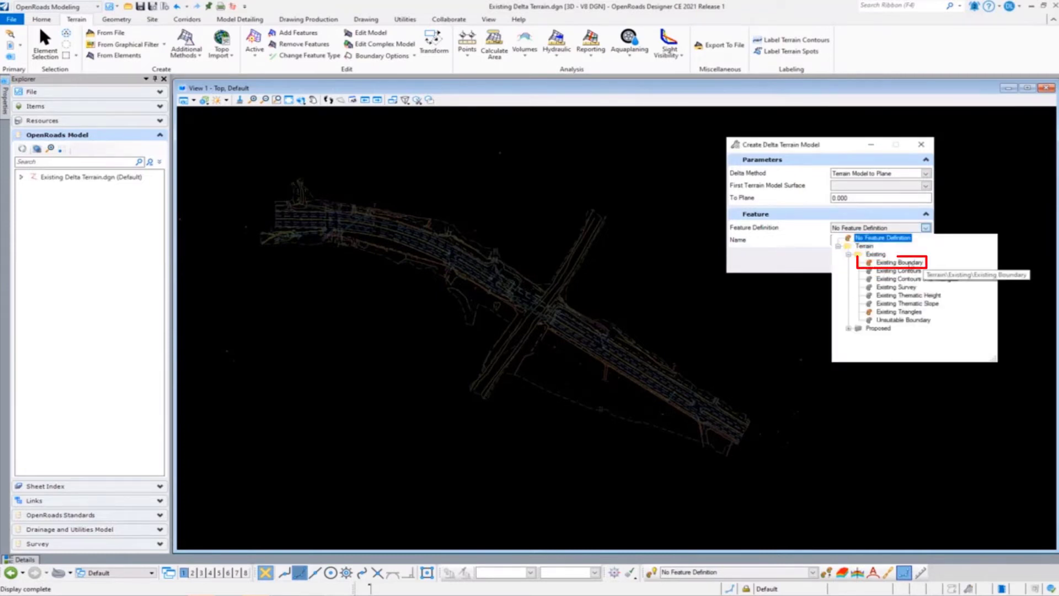
pyautogui.click(905, 266)
pyautogui.write('EB')
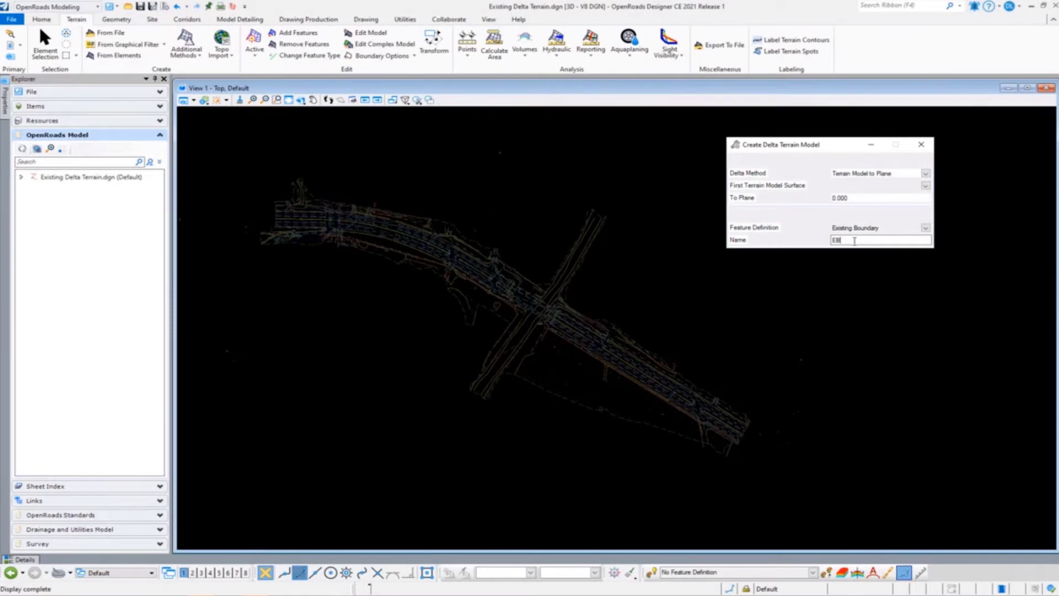
pyautogui.write('_Null')
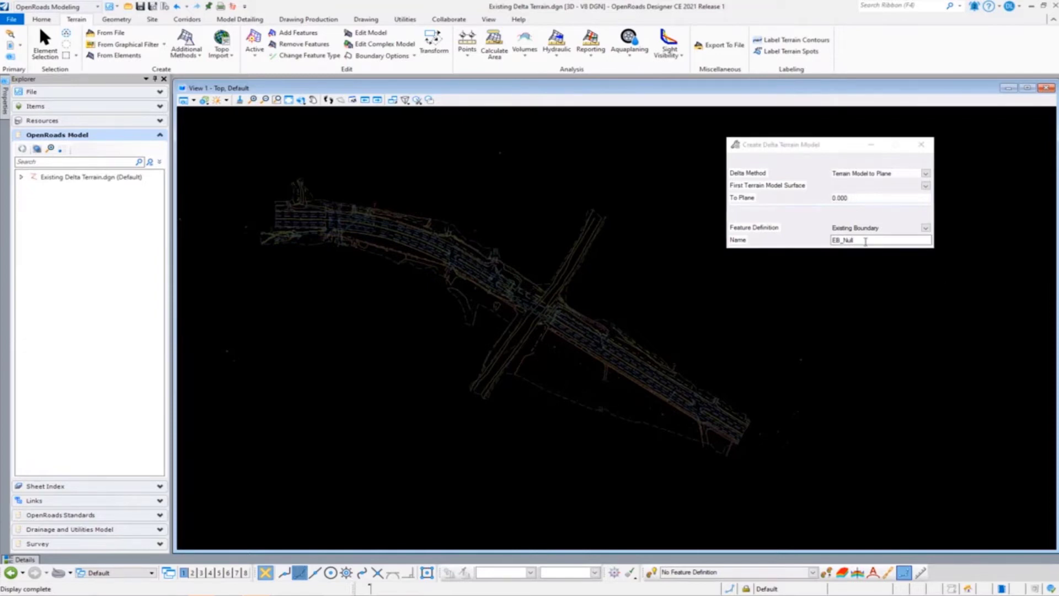
# - Create the delta terrain from the referenced survey terrain model to plane 0.000 and exit the command
pyautogui.click(853, 198)
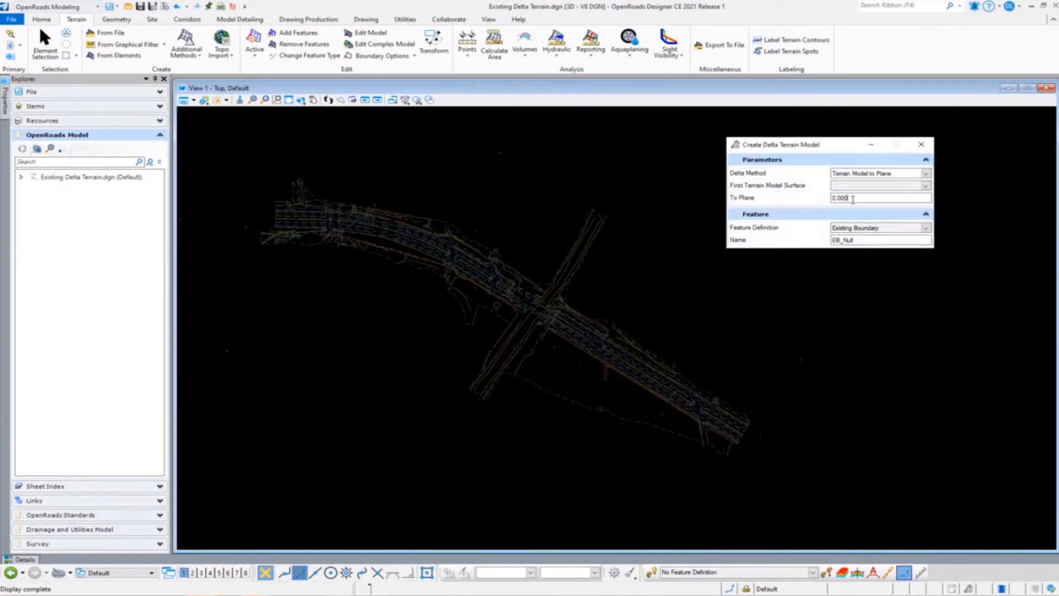
pyautogui.moveTo(853, 198); pyautogui.dragTo(830, 199)
pyautogui.click(552, 394)
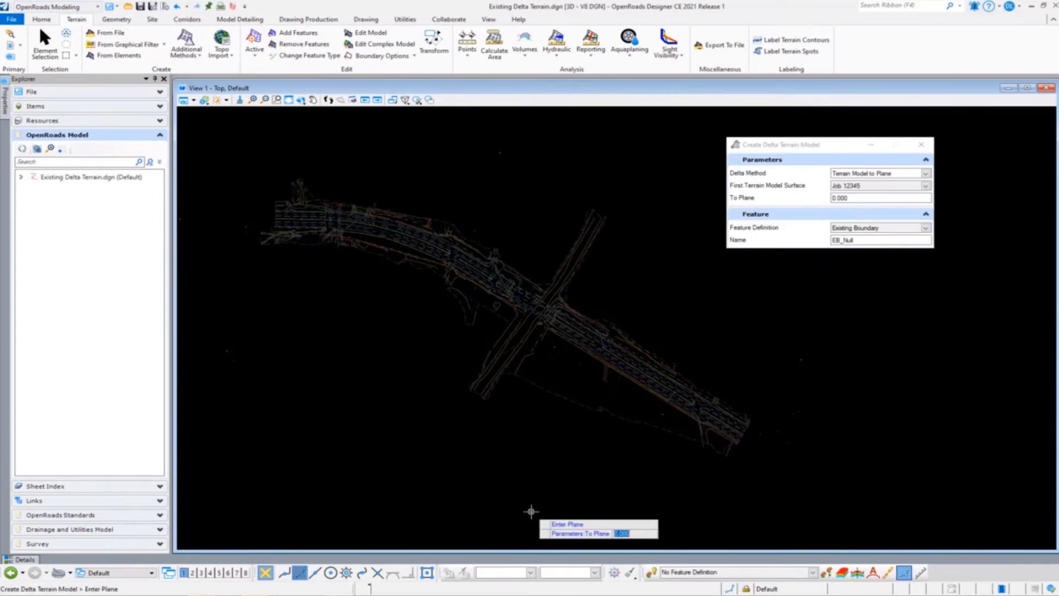
pyautogui.click(522, 455)
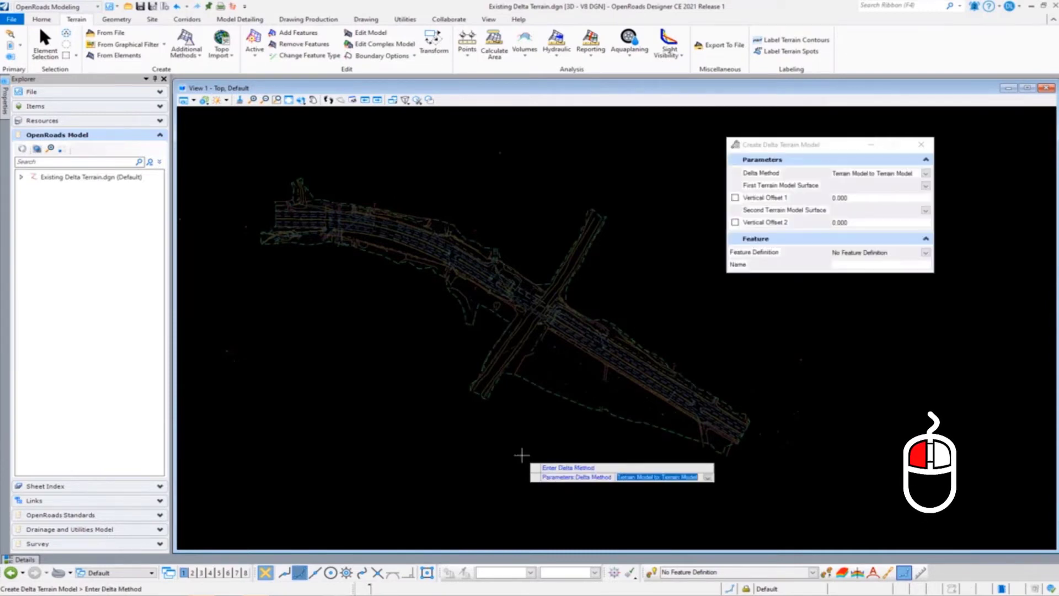
pyautogui.rightClick(522, 508)
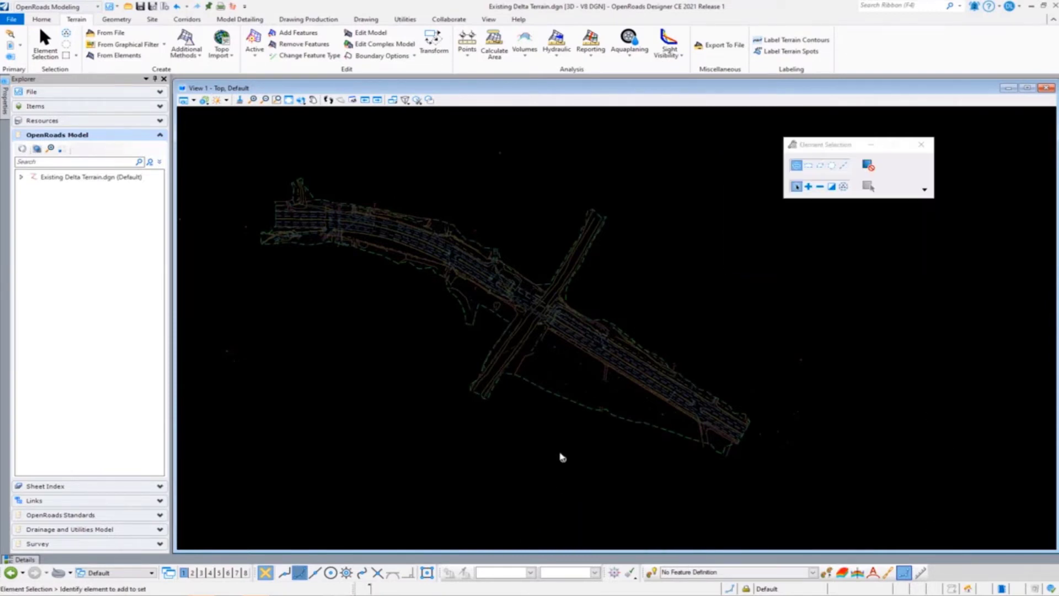
# - Select the EB_Null terrain boundary and examine its point, feature and triangle counts in the properties
pyautogui.click(579, 407)
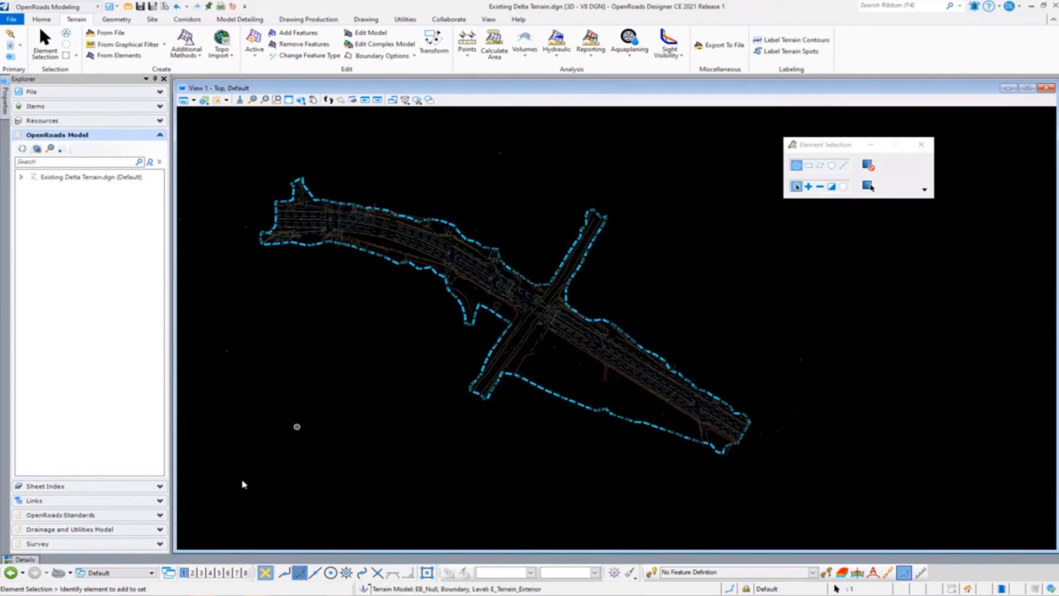
pyautogui.click(5, 95)
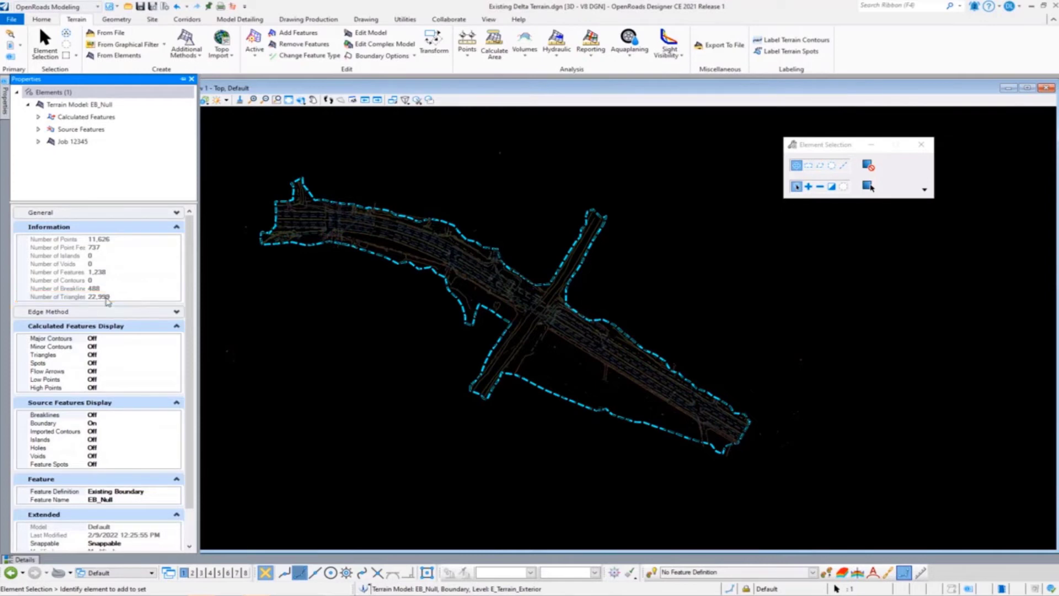
pyautogui.click(358, 403)
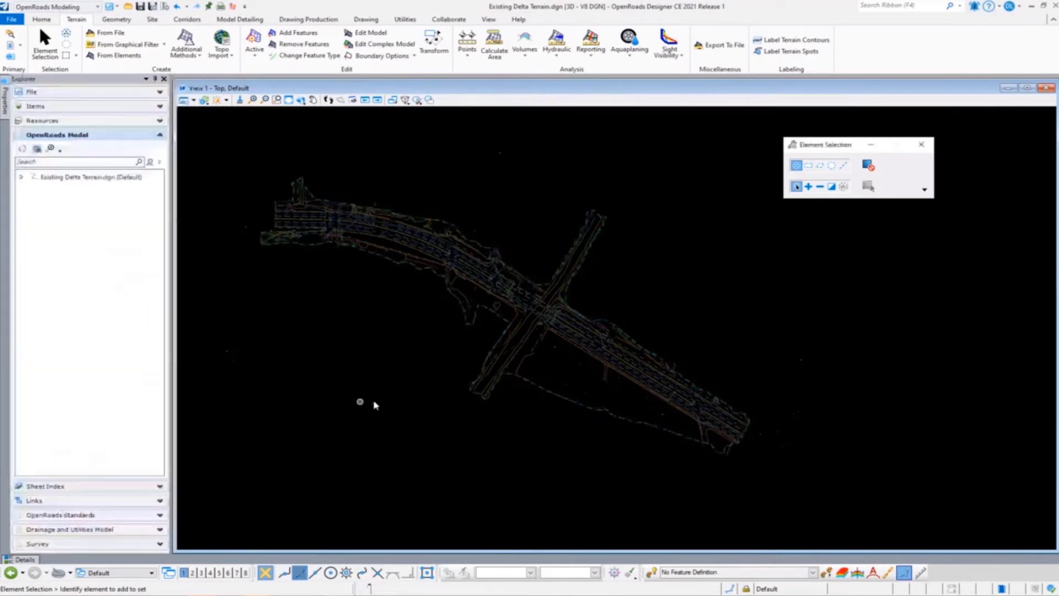
# - Select the boundary of the original survey terrain Job 12345 and examine its point, feature and triangle counts in the properties
pyautogui.rightClick(562, 399)
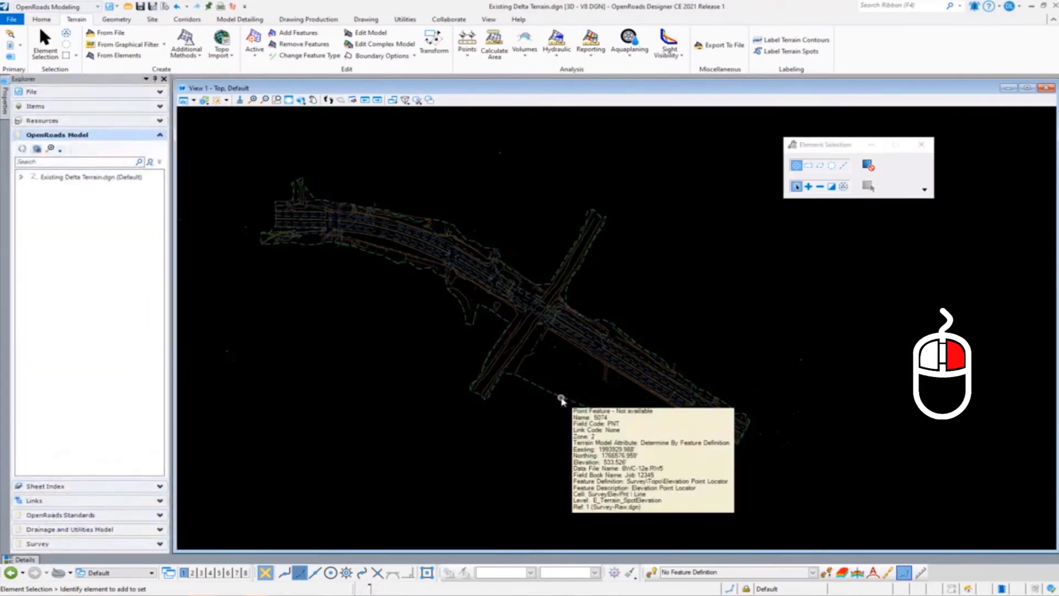
pyautogui.scroll(5, 563, 401)
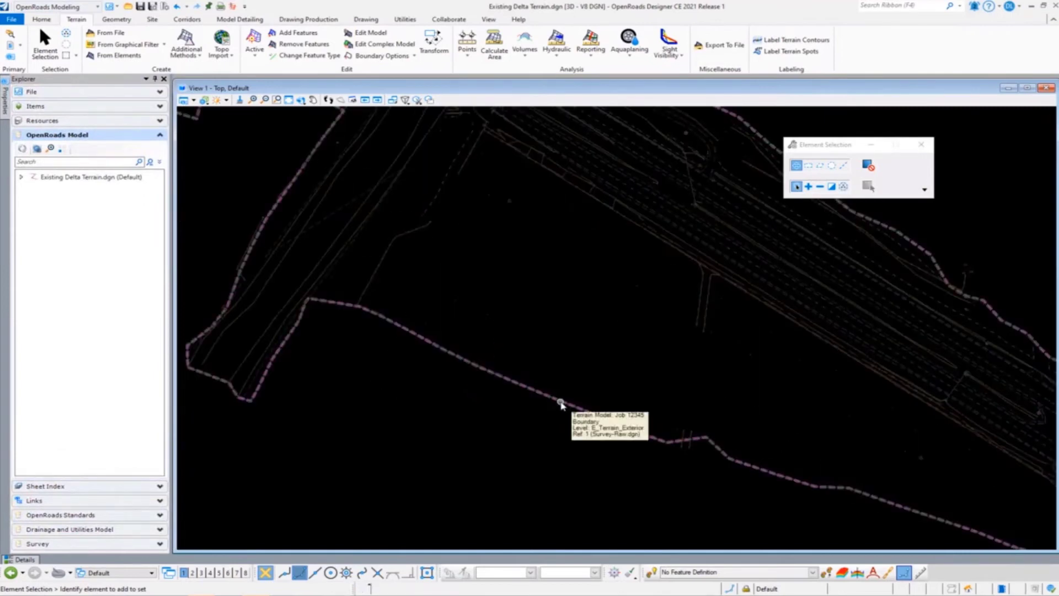
pyautogui.click(562, 403)
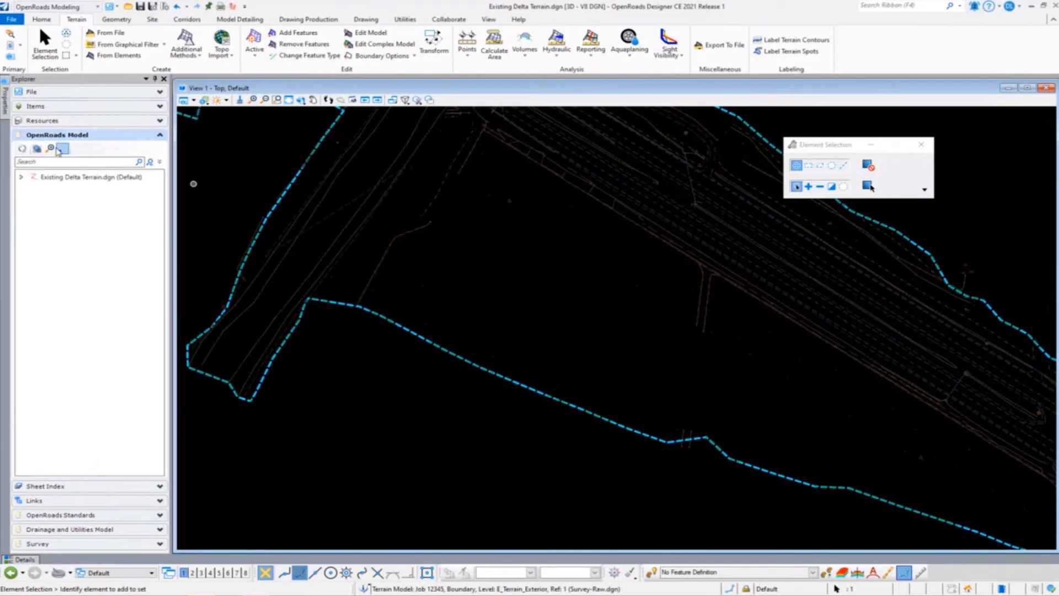
pyautogui.click(5, 102)
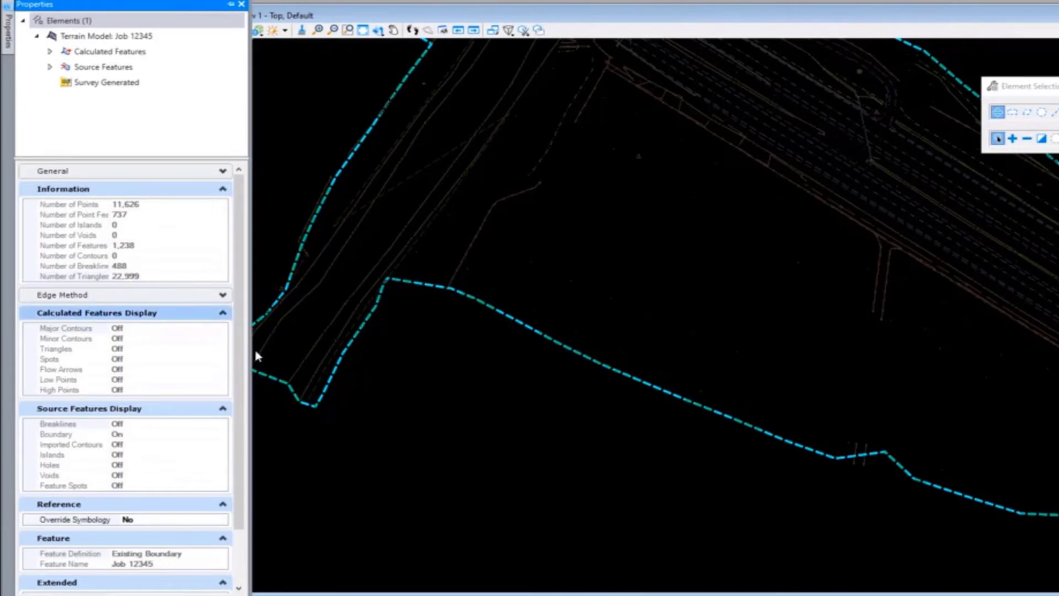
pyautogui.click(697, 419)
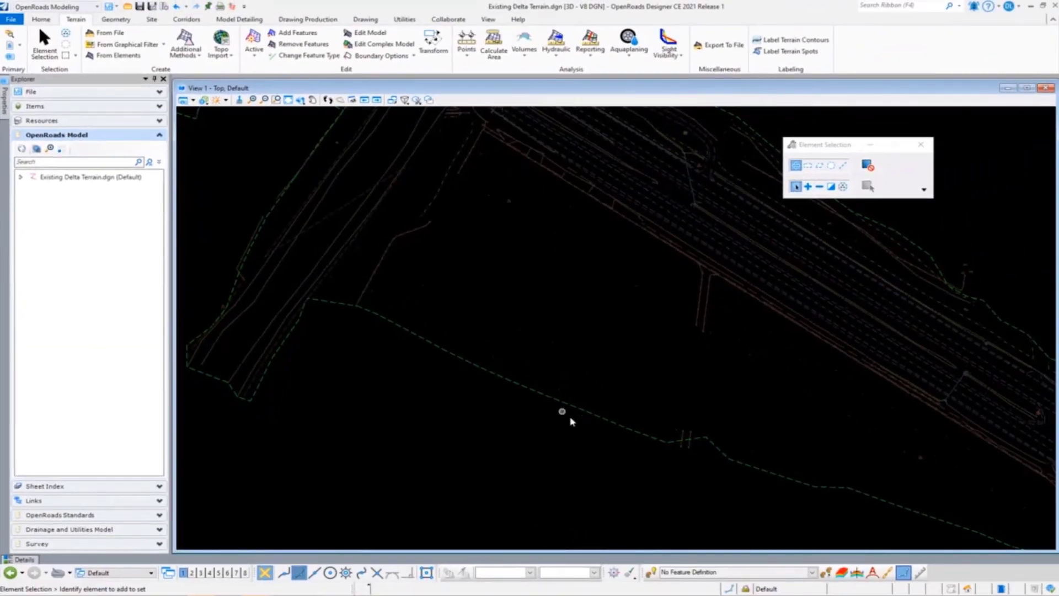
pyautogui.scroll(-5, 562, 414)
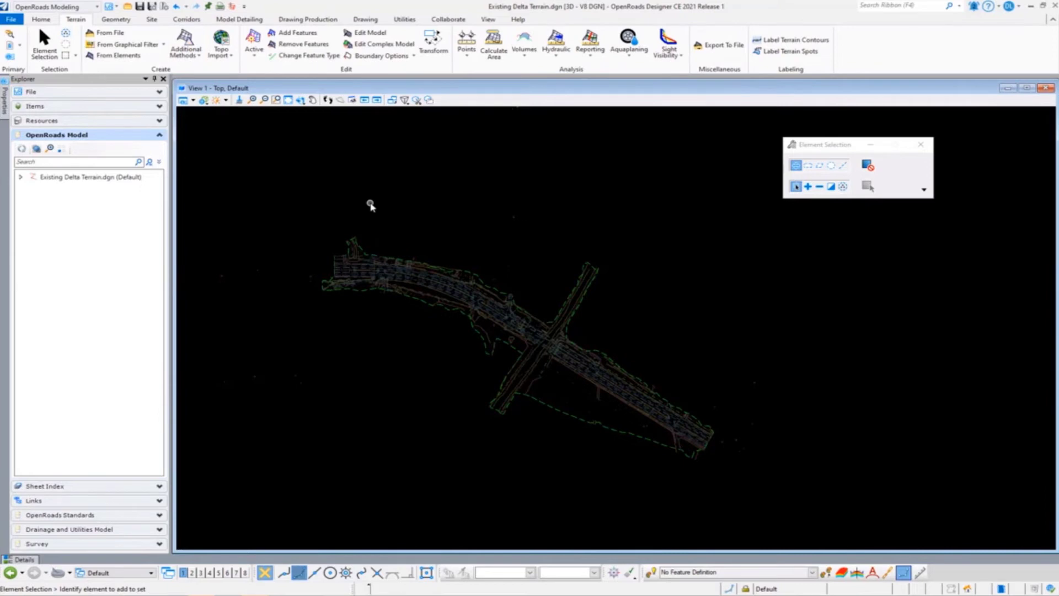
# - Open the recent file Existing Complex Terrain.dgn
pyautogui.moveTo(355, 287)
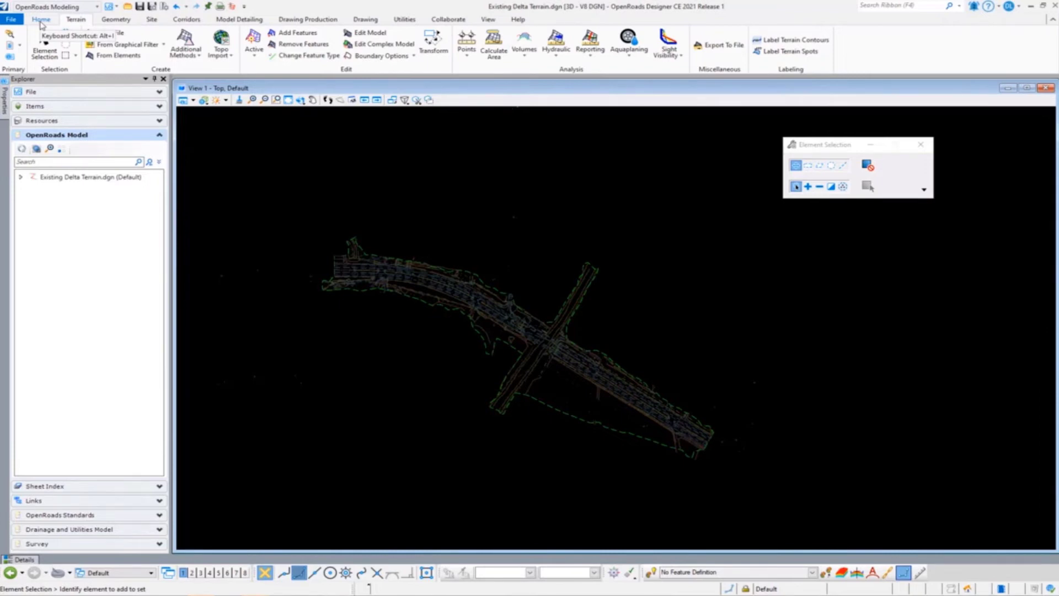
pyautogui.click(11, 19)
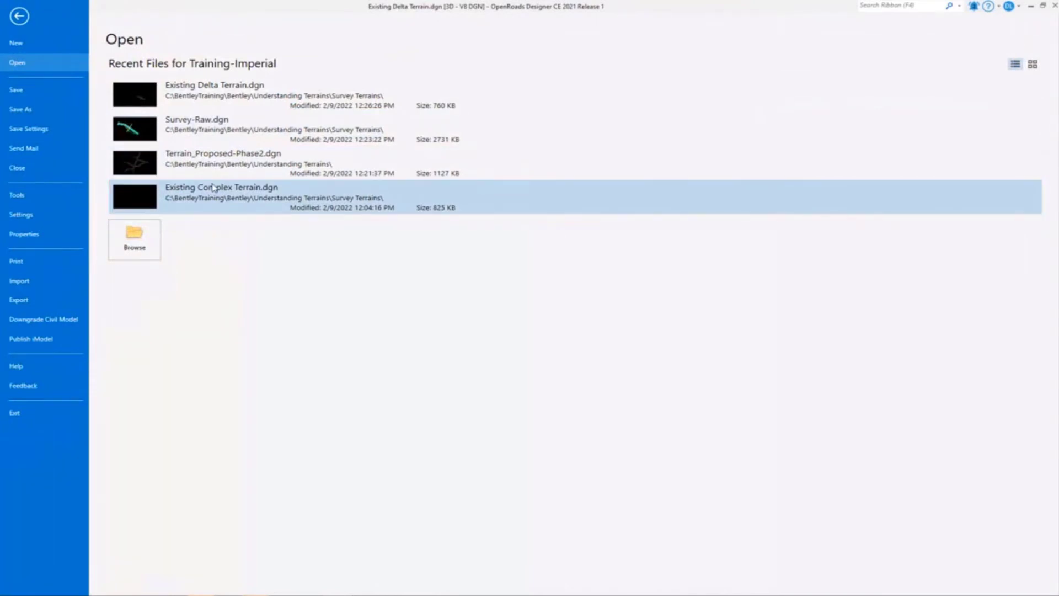
pyautogui.click(213, 188)
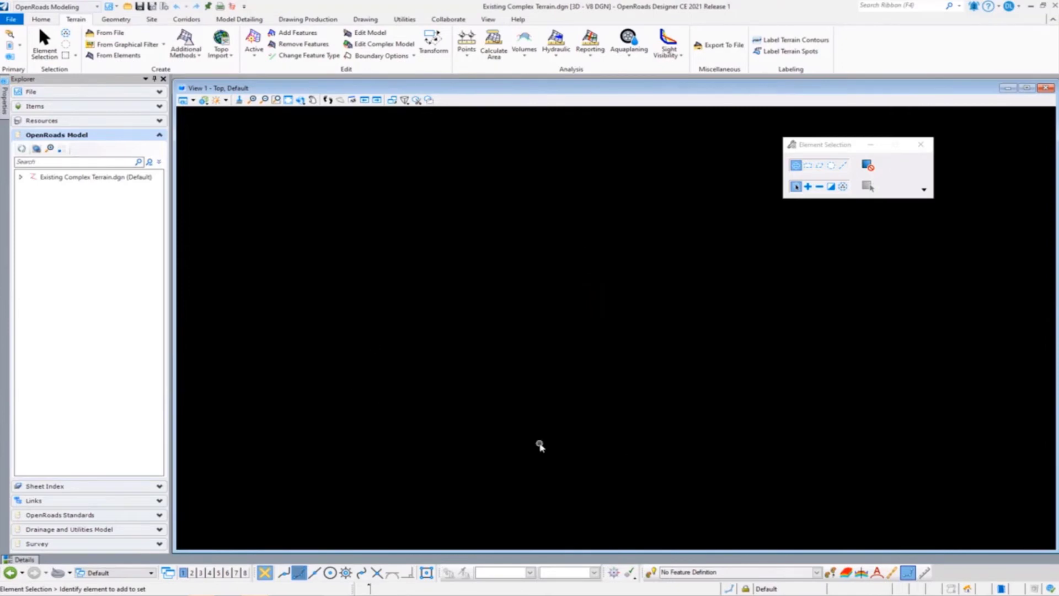
# - Attach Existing Delta Terrain.dgn and Survey-Raw.dgn as references, accepting the default attachment properties for each
pyautogui.click(9, 45)
pyautogui.moveTo(575, 338); pyautogui.dragTo(736, 354)
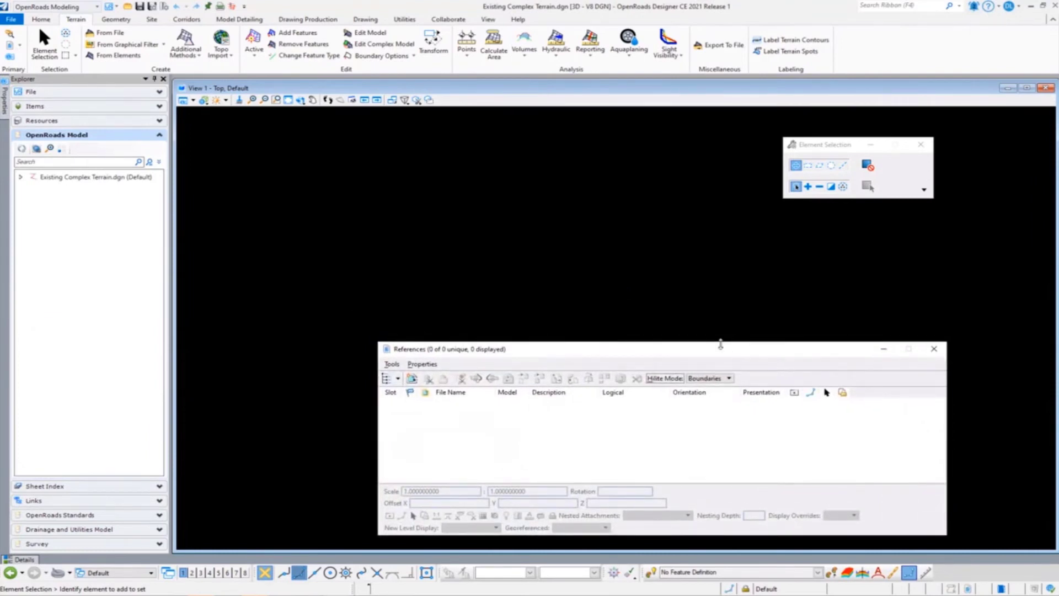
pyautogui.click(412, 380)
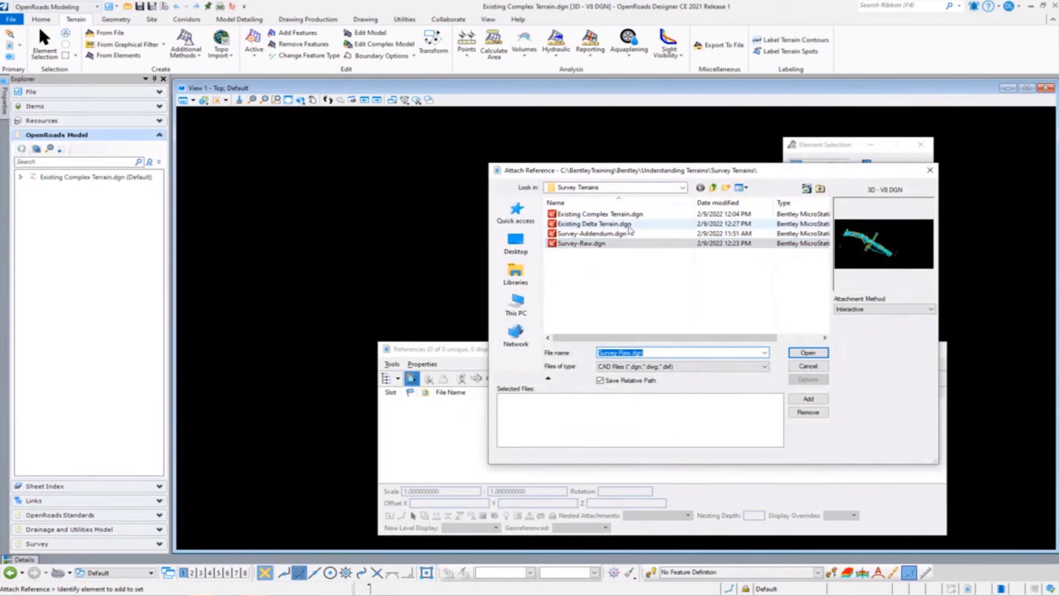
pyautogui.keyDown('ctrl'); pyautogui.click(568, 224); pyautogui.keyUp('ctrl')
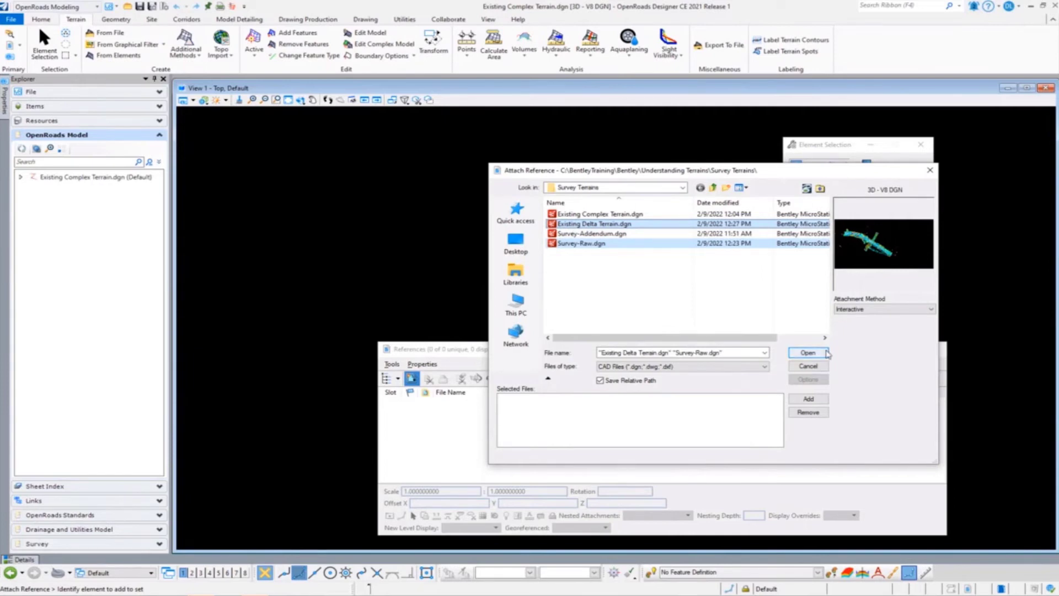
pyautogui.click(807, 353)
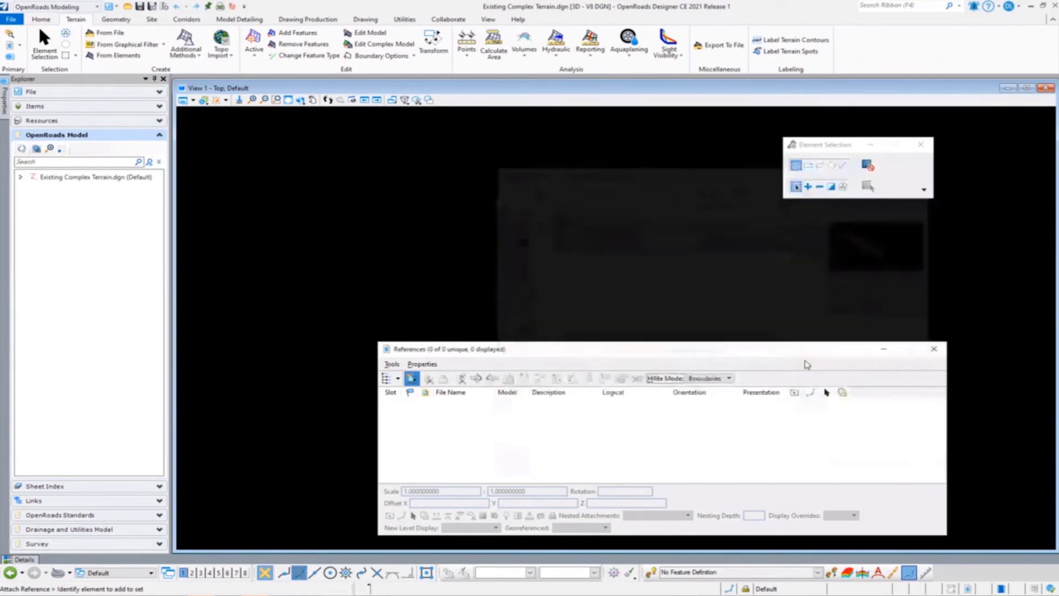
pyautogui.click(563, 506)
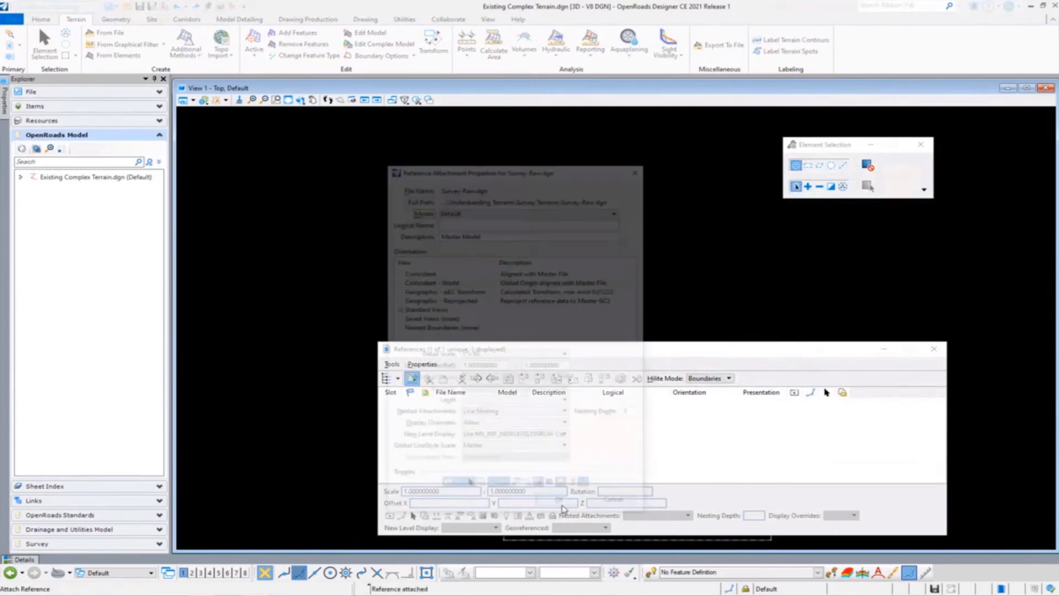
pyautogui.click(563, 506)
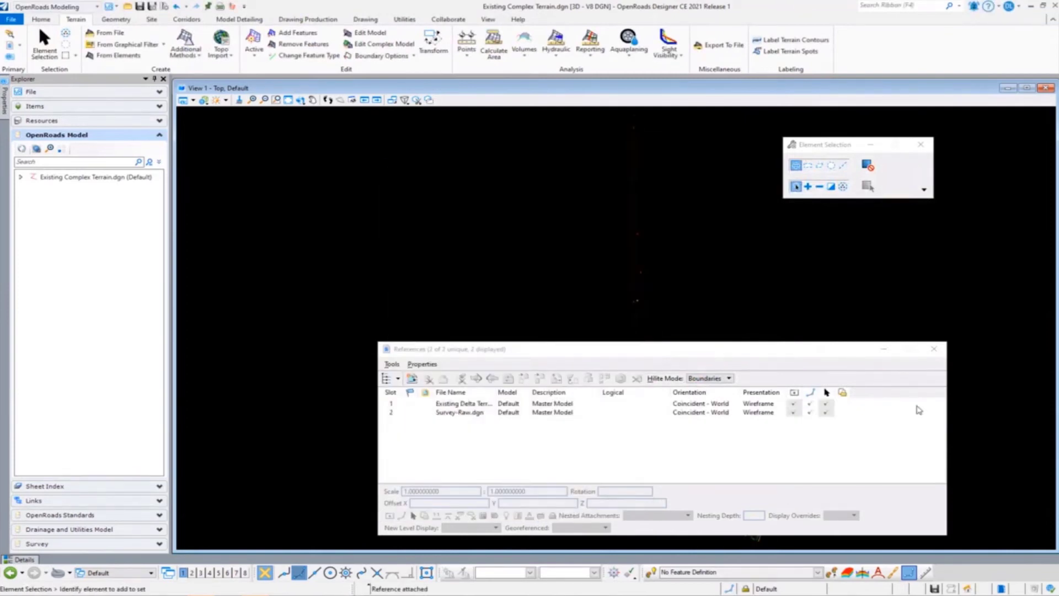
pyautogui.click(934, 349)
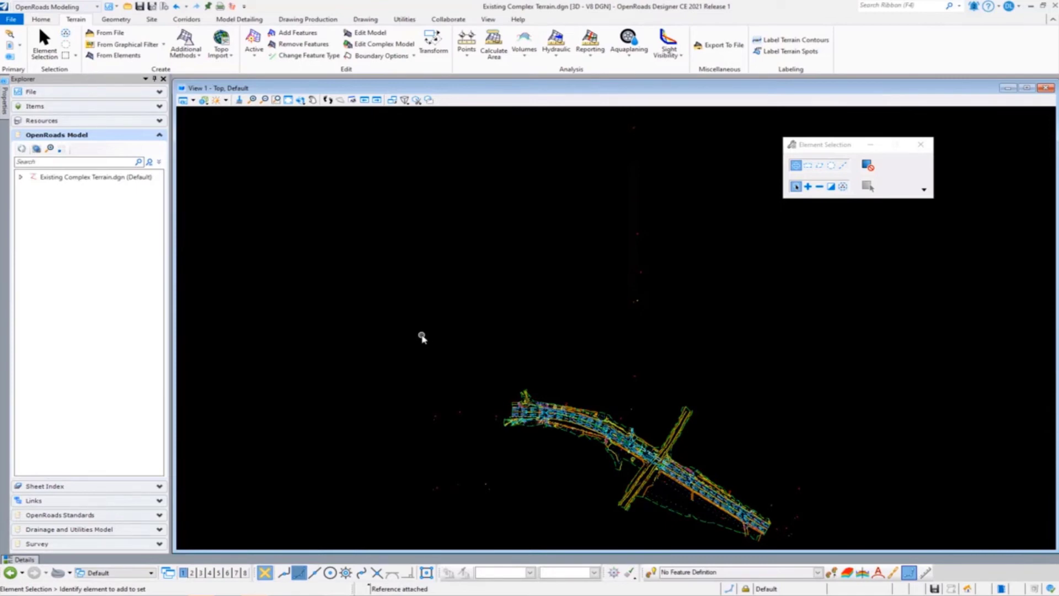
# - Start a complex terrain model with Job 12345 as the primary terrain and EB_Null added with the Append action
pyautogui.click(202, 61)
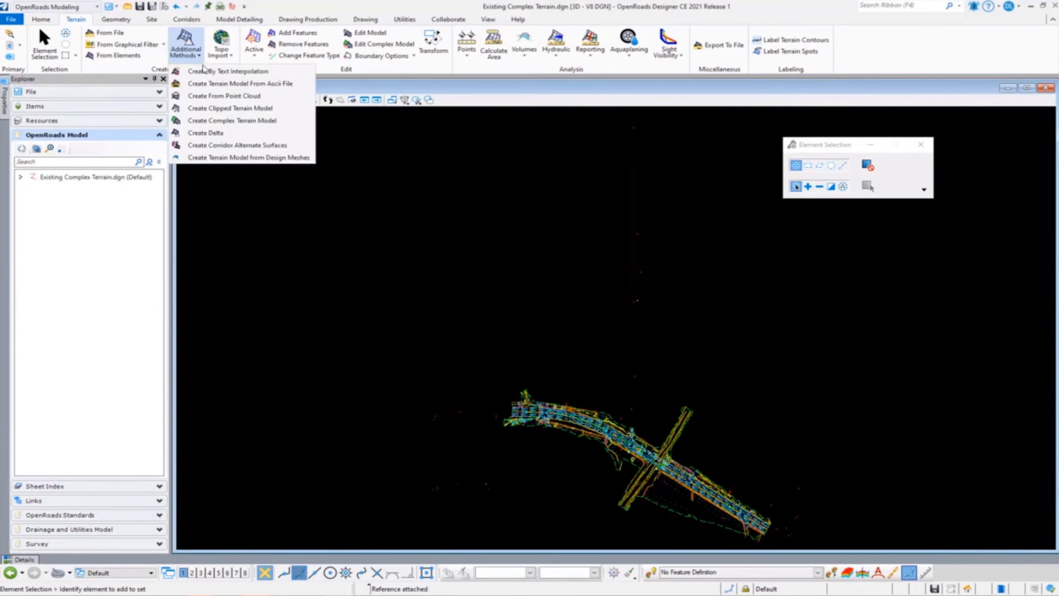
pyautogui.click(203, 120)
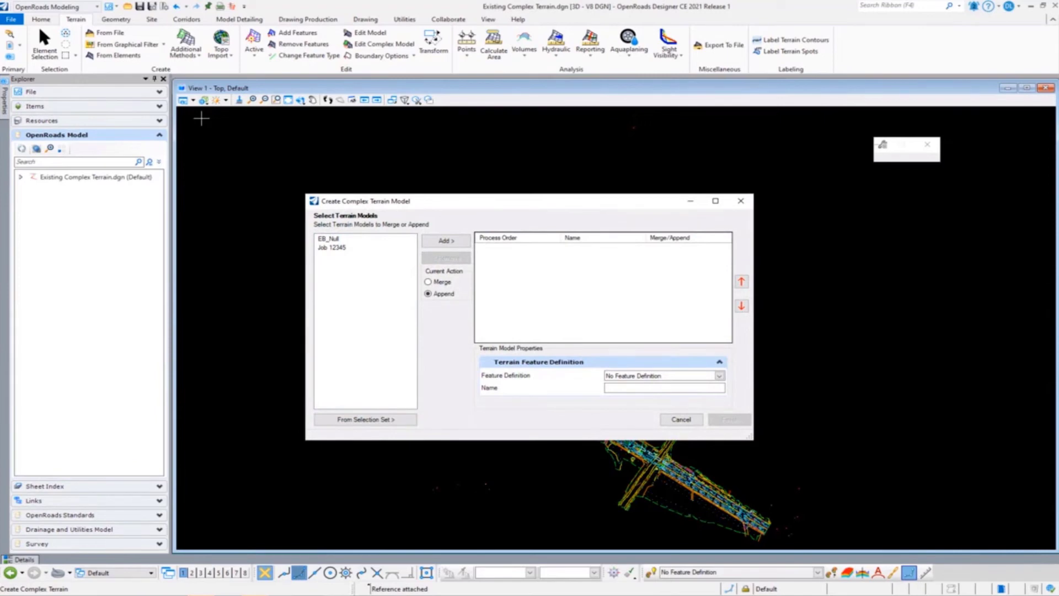
pyautogui.click(336, 249)
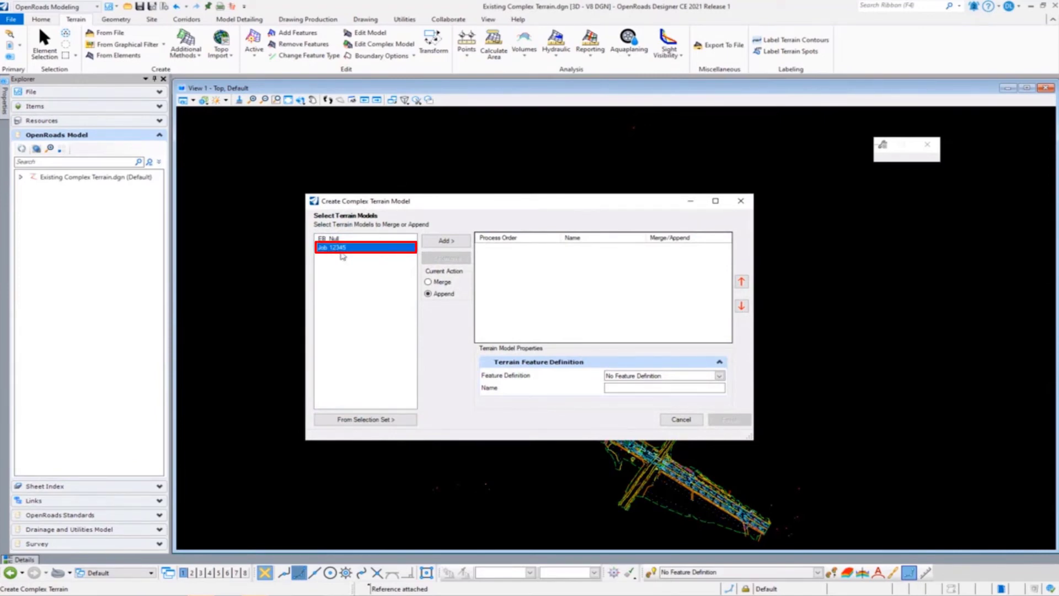
pyautogui.click(446, 241)
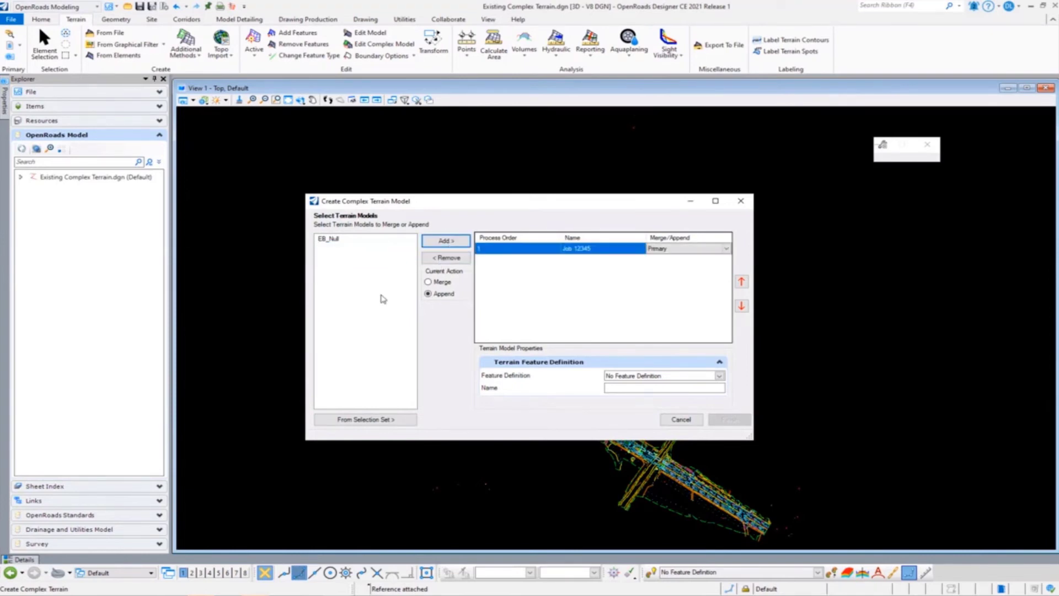
pyautogui.click(331, 242)
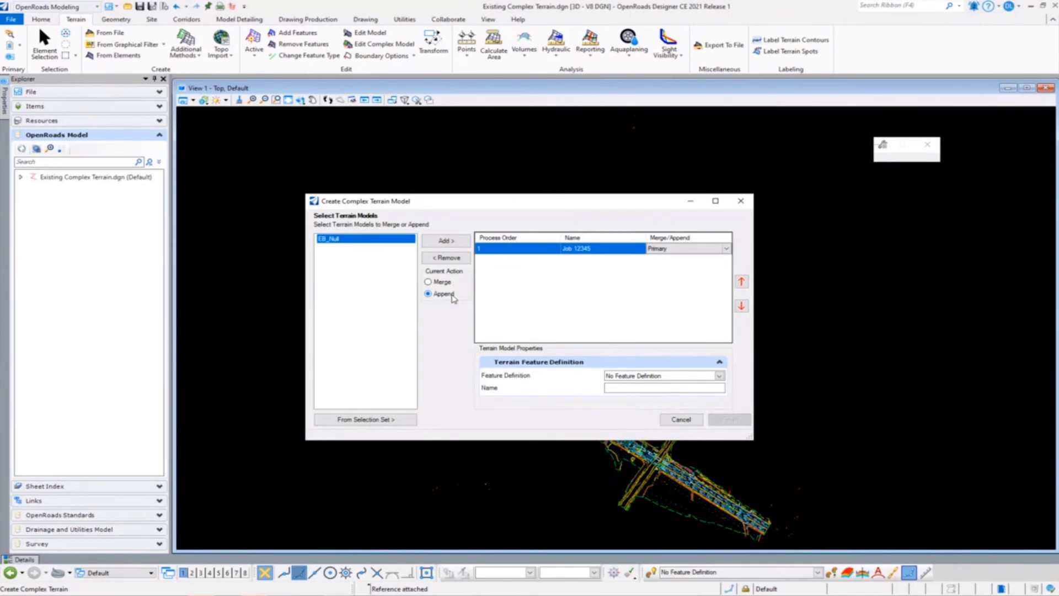
pyautogui.click(446, 242)
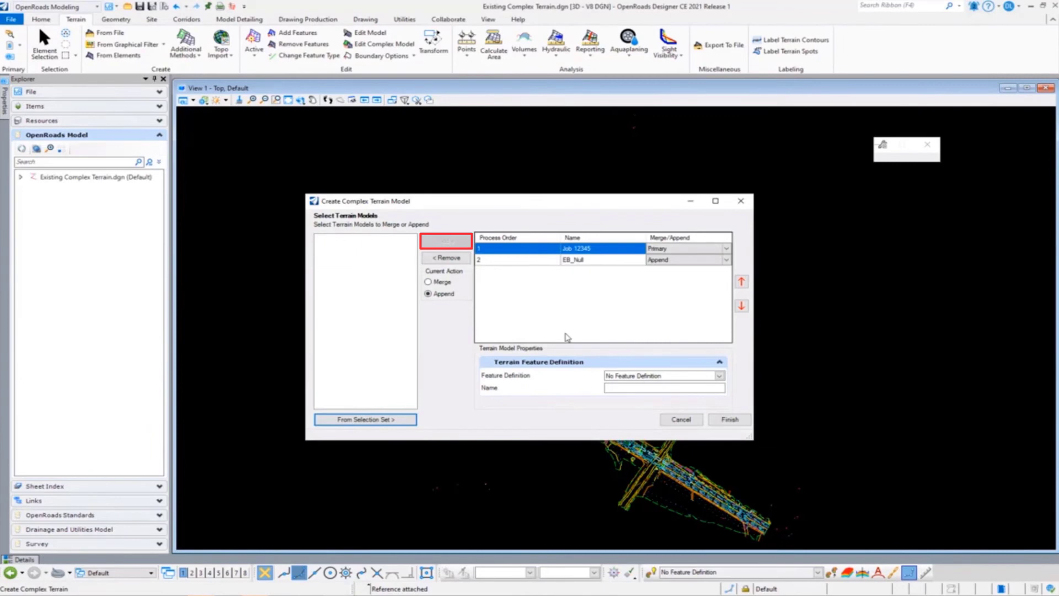
# - Assign the Existing Triangles feature definition from Terrain\Existing, name the complex terrain Existing Ground, and create it
pyautogui.click(721, 376)
pyautogui.click(611, 394)
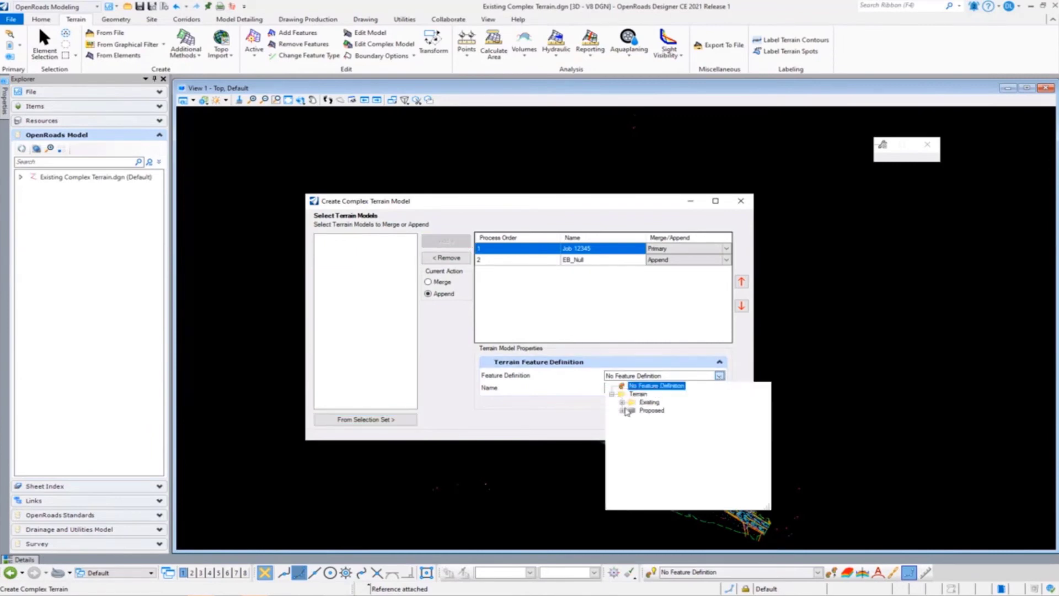
pyautogui.click(622, 402)
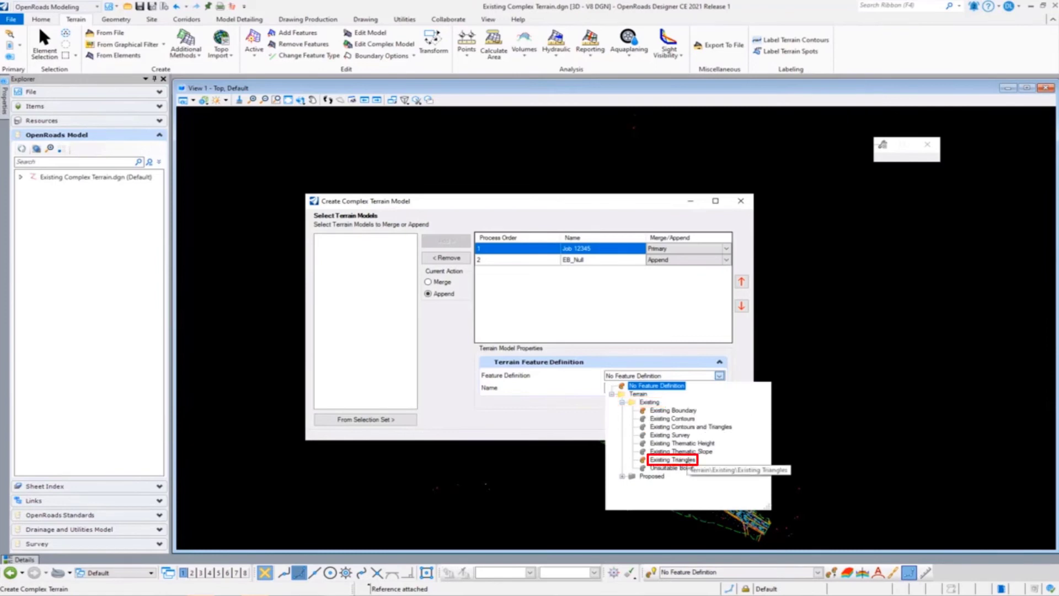
pyautogui.click(679, 461)
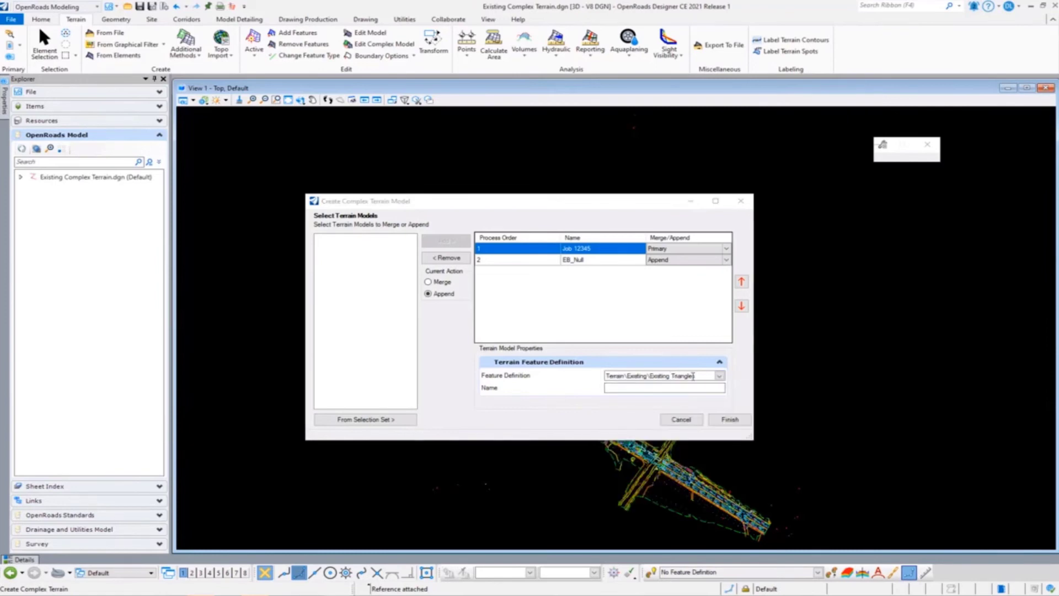
pyautogui.click(626, 388)
pyautogui.write('Existing')
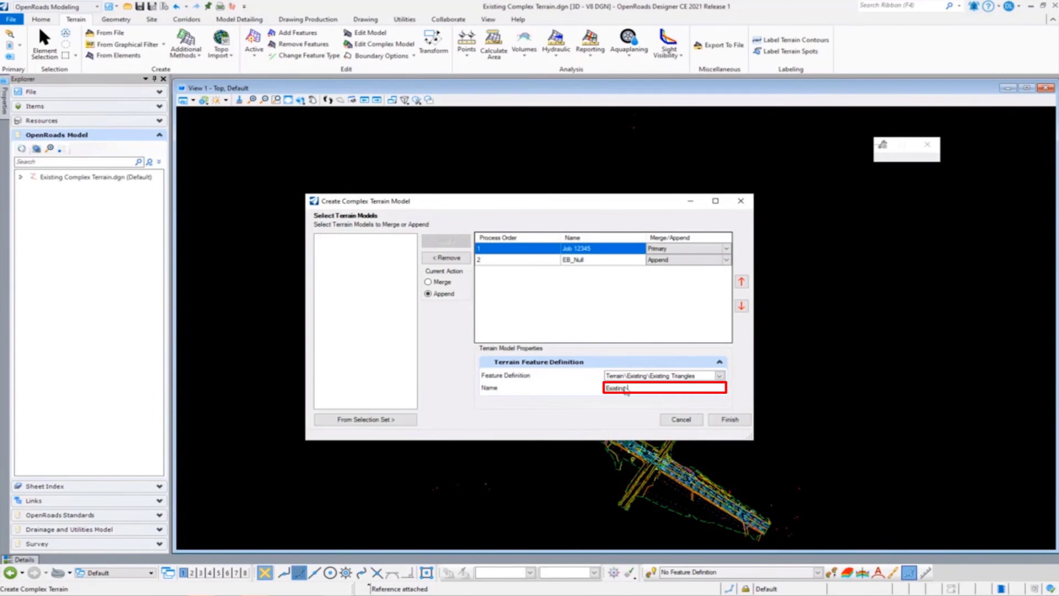
pyautogui.write(' Ground')
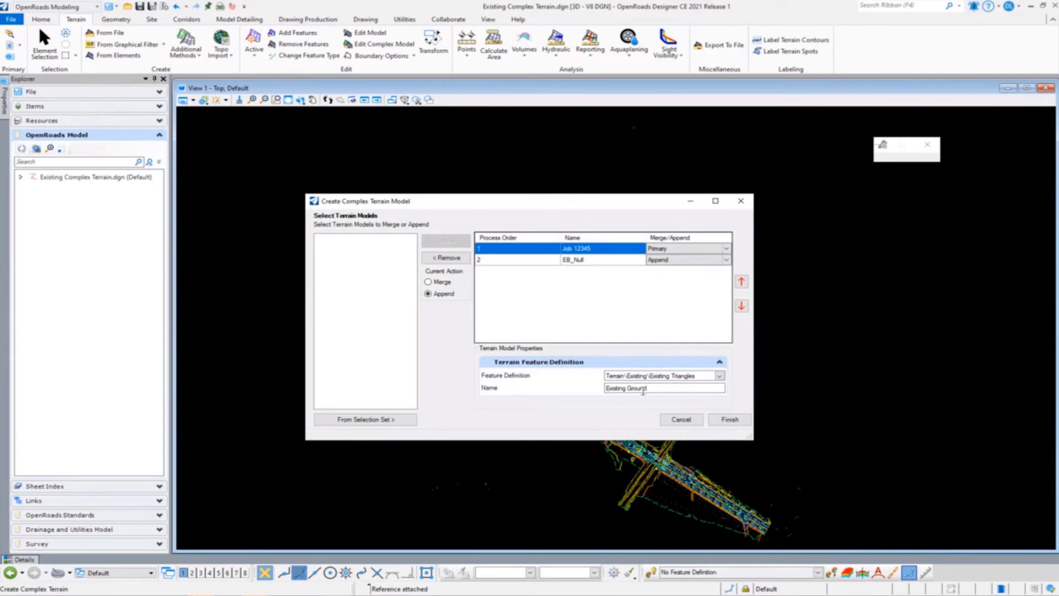
pyautogui.click(730, 419)
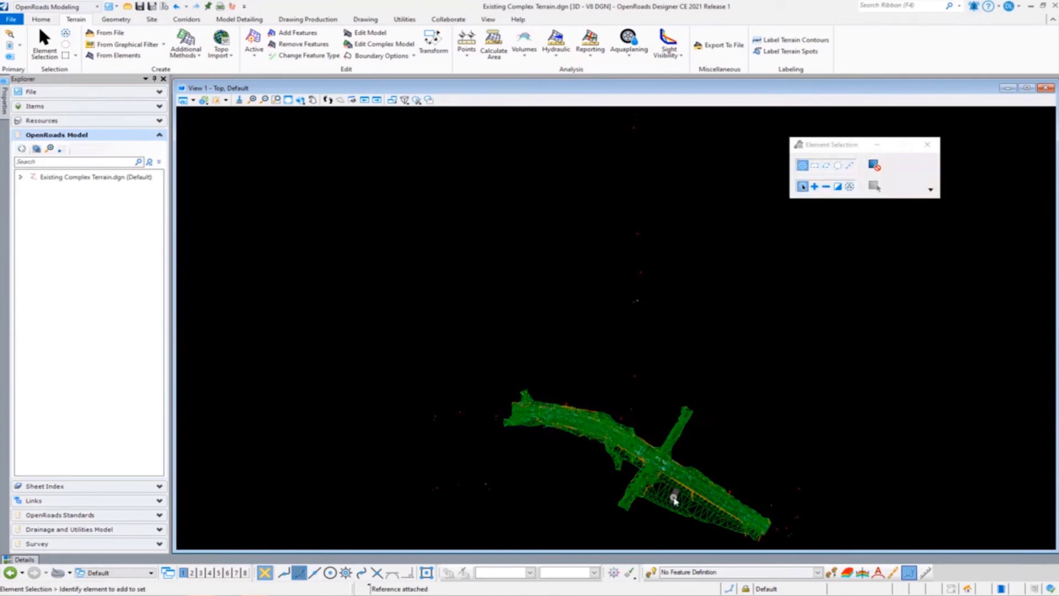
# - Select the Existing Ground complex terrain and examine the component terrains listed in its properties
pyautogui.scroll(3, 675, 501)
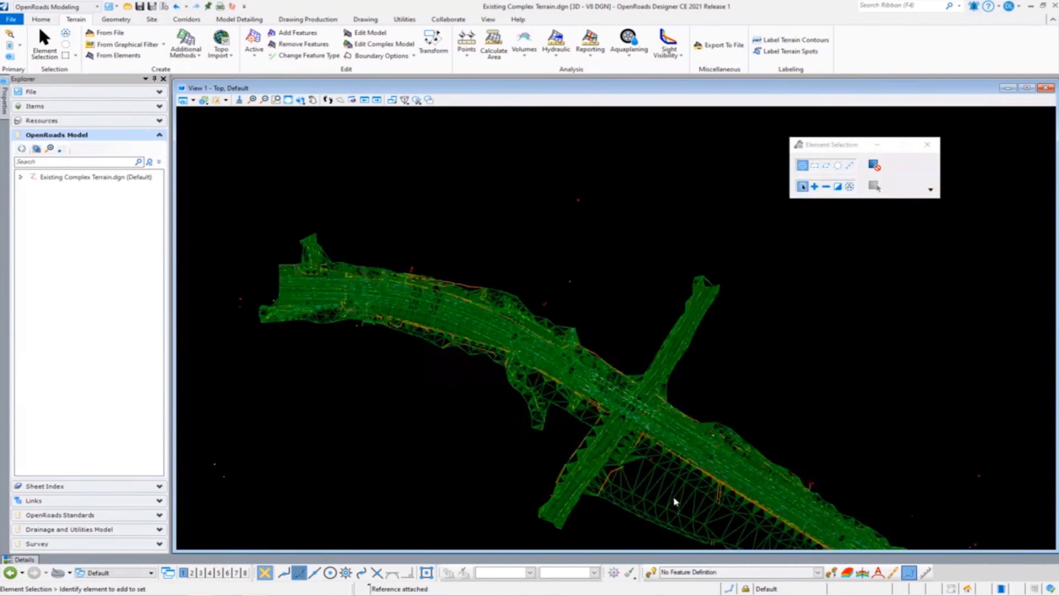
pyautogui.scroll(2, 674, 500)
pyautogui.scroll(1, 662, 493)
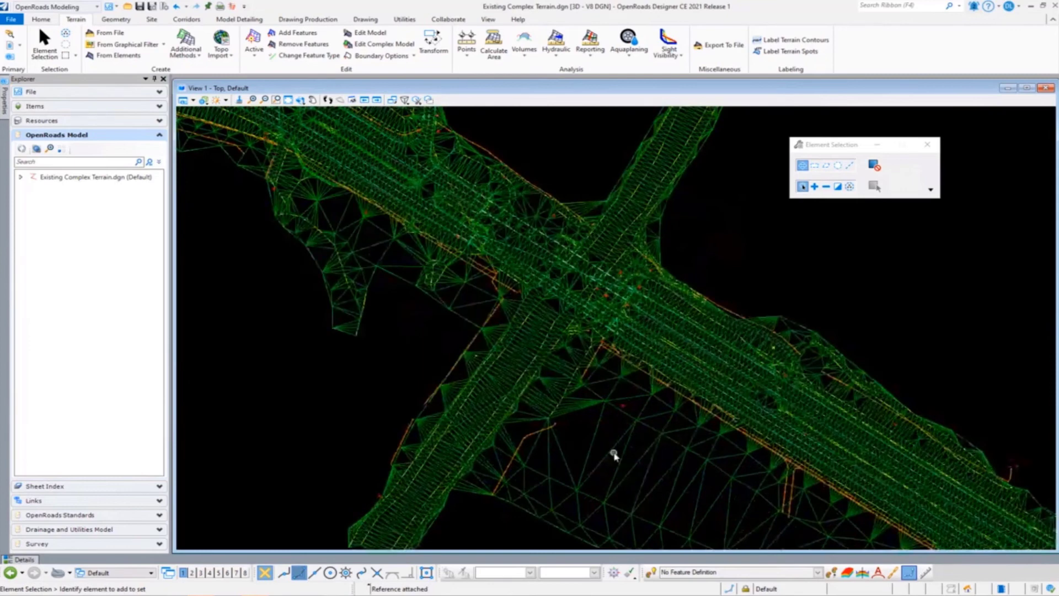
pyautogui.moveTo(610, 450)
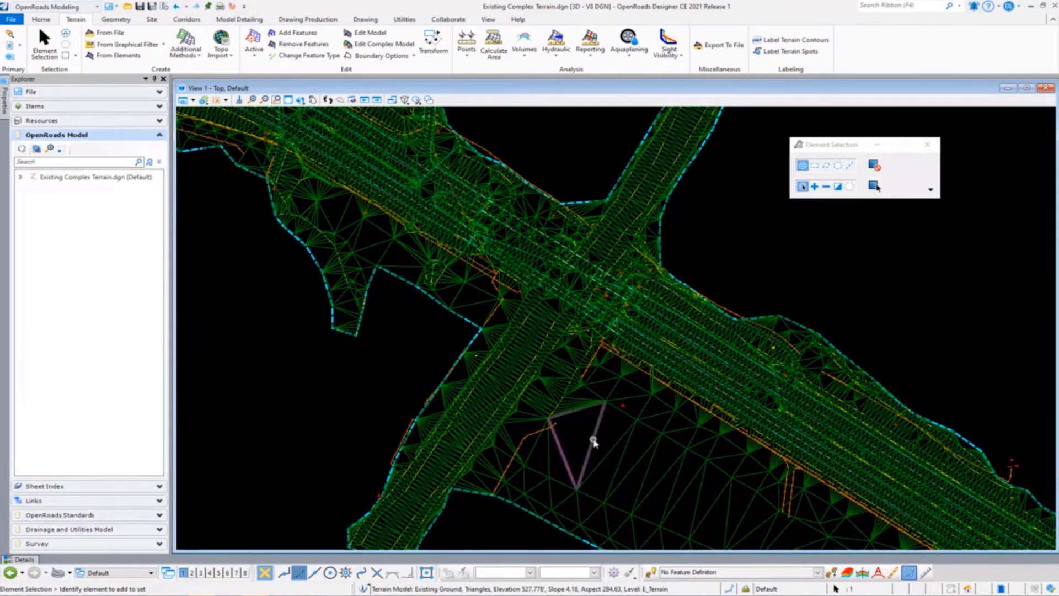
pyautogui.moveTo(5, 105)
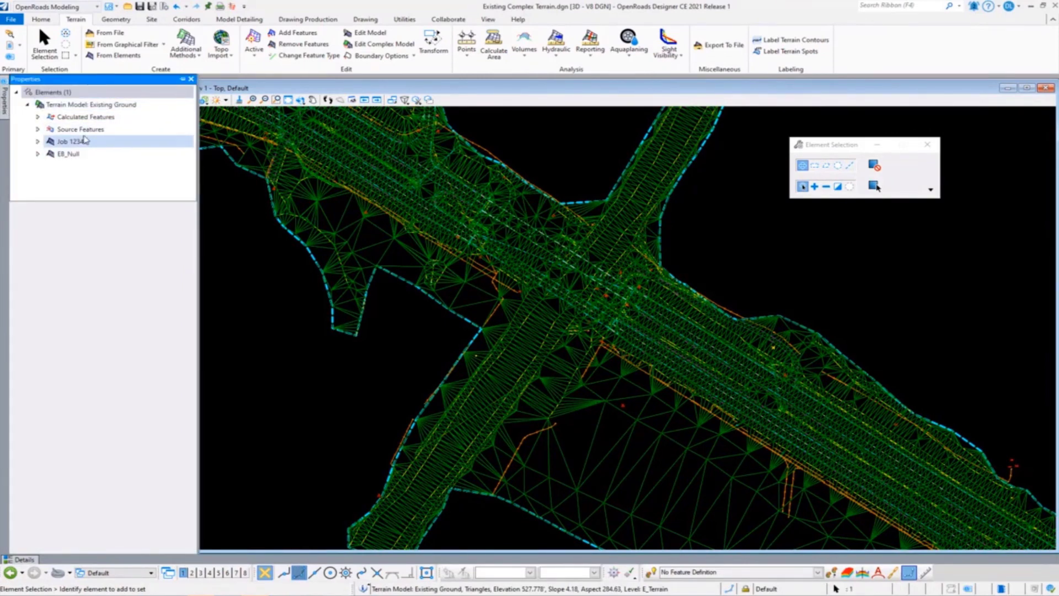
pyautogui.click(97, 105)
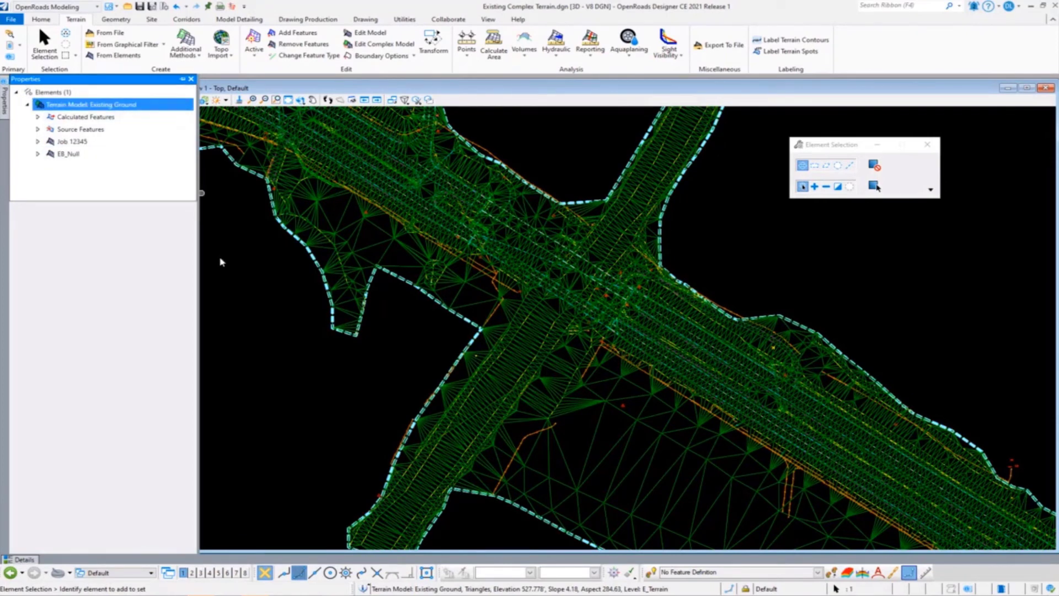
pyautogui.click(260, 314)
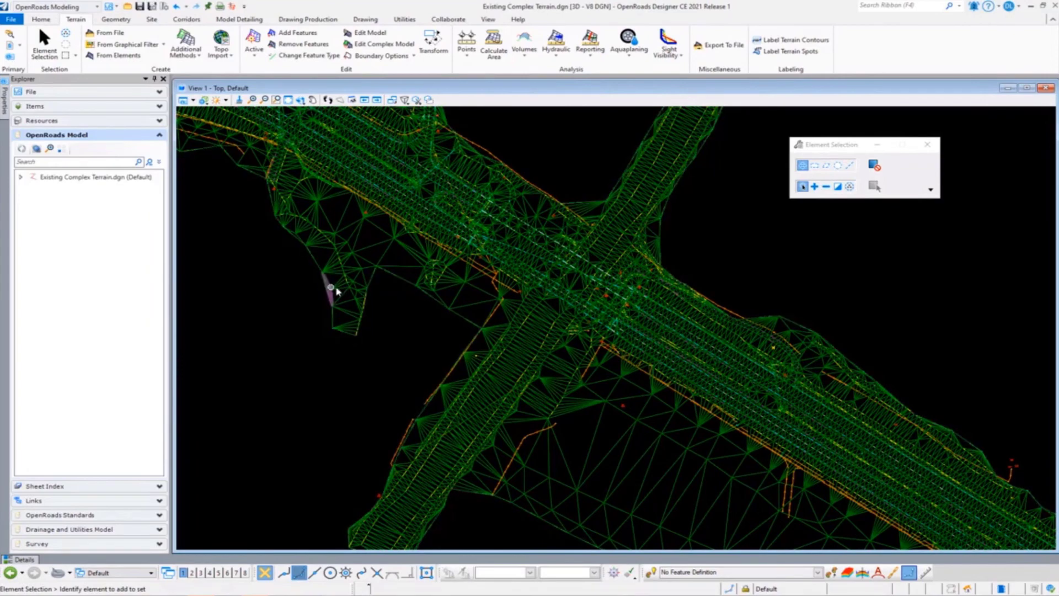
# - Keep the element properties display docked open, review the Existing Ground terrain's properties in it, and clear the selection
pyautogui.click(338, 272)
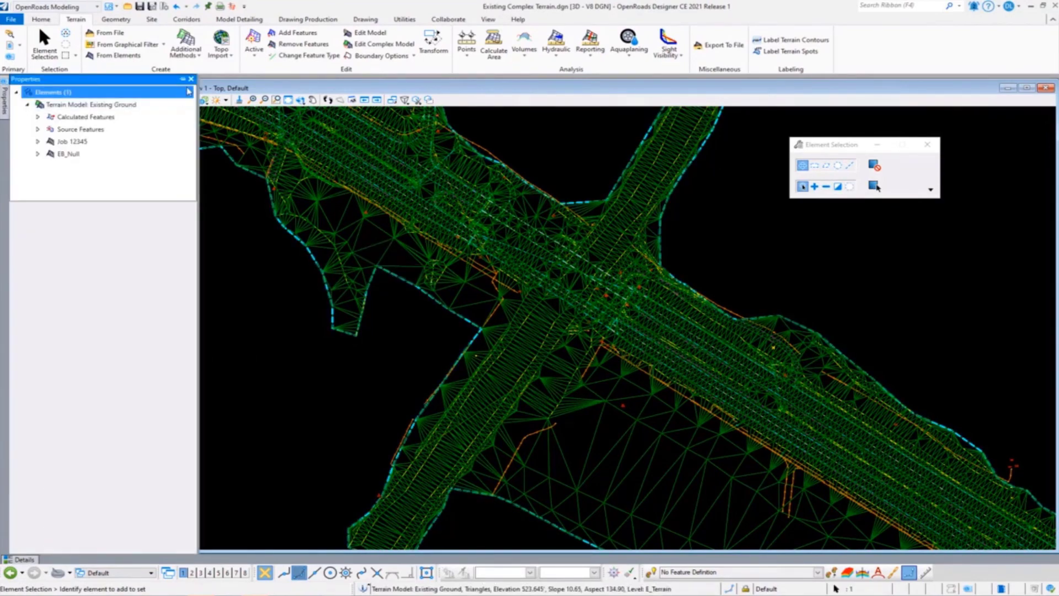
pyautogui.click(184, 81)
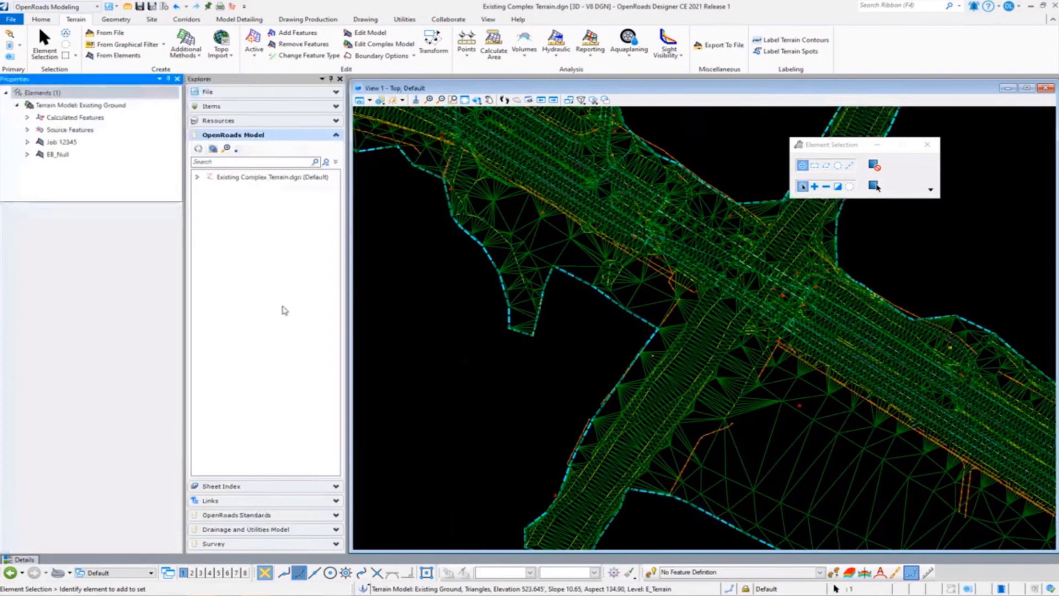
pyautogui.click(440, 199)
pyautogui.click(513, 209)
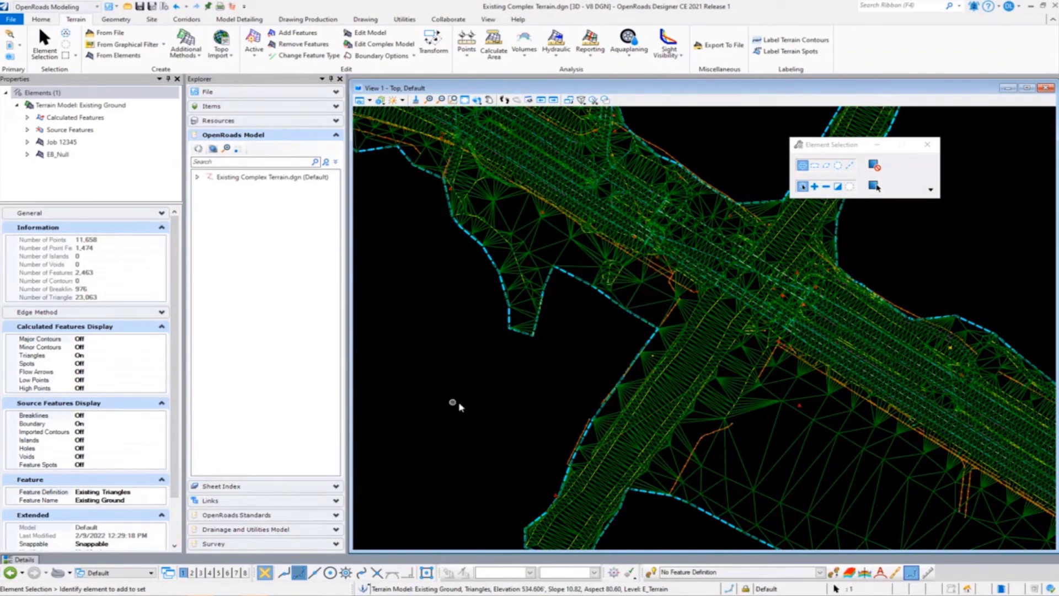
pyautogui.scroll(-1, 457, 422)
pyautogui.scroll(-2, 457, 422)
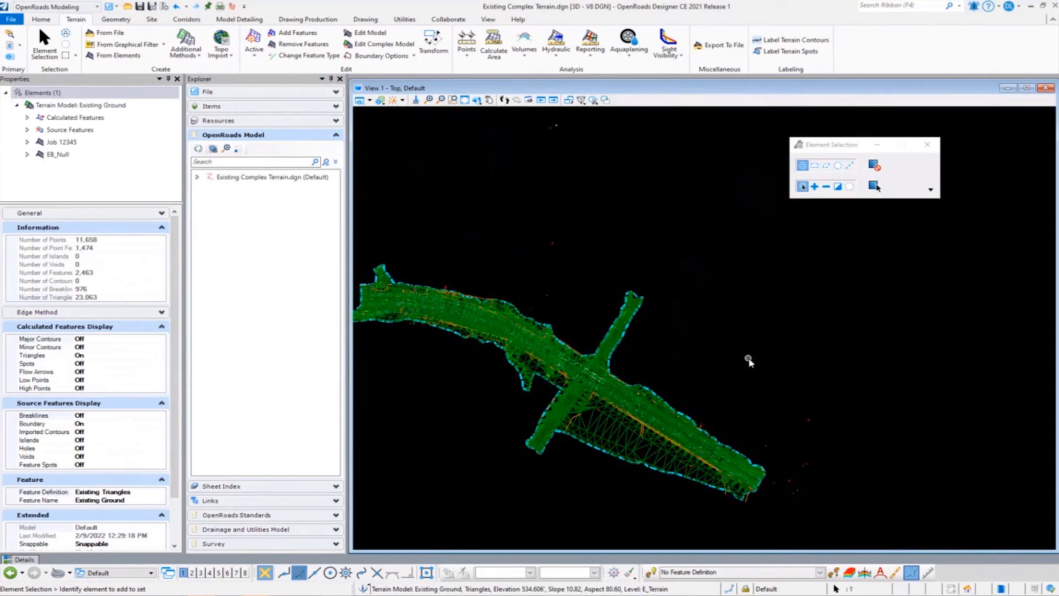
pyautogui.click(749, 362)
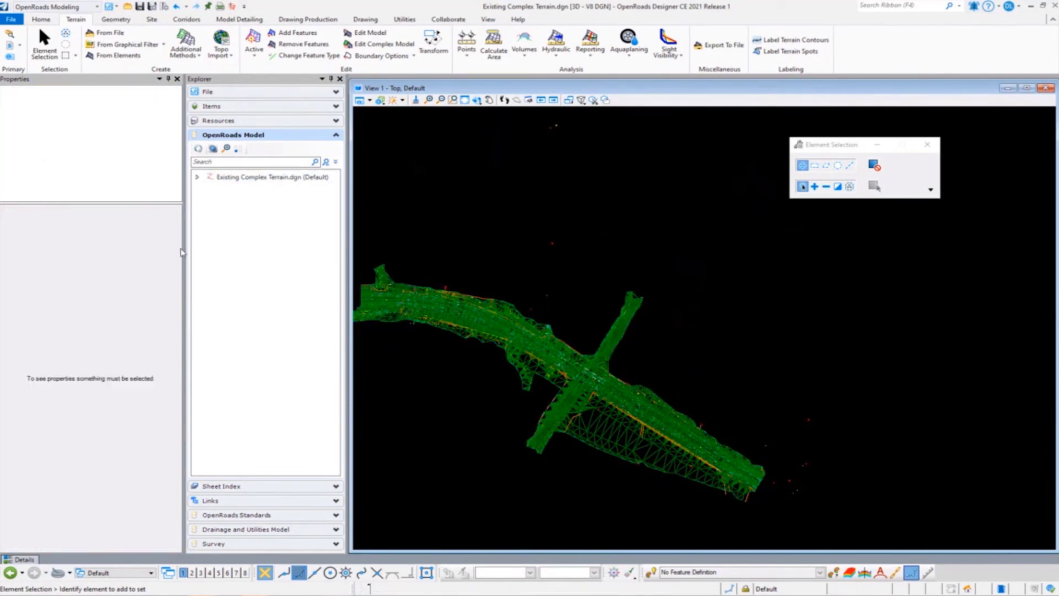
pyautogui.scroll(-2, 423, 215)
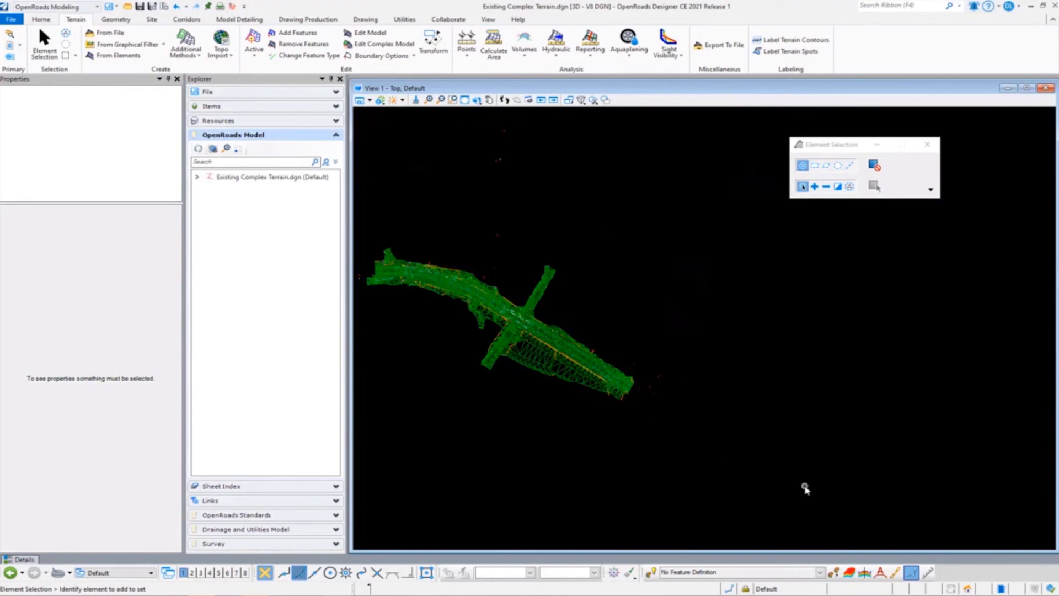
# - Select the Existing Ground terrain and collapse its Extended, Source Features Display and Calculated Features Display property groups
pyautogui.click(531, 351)
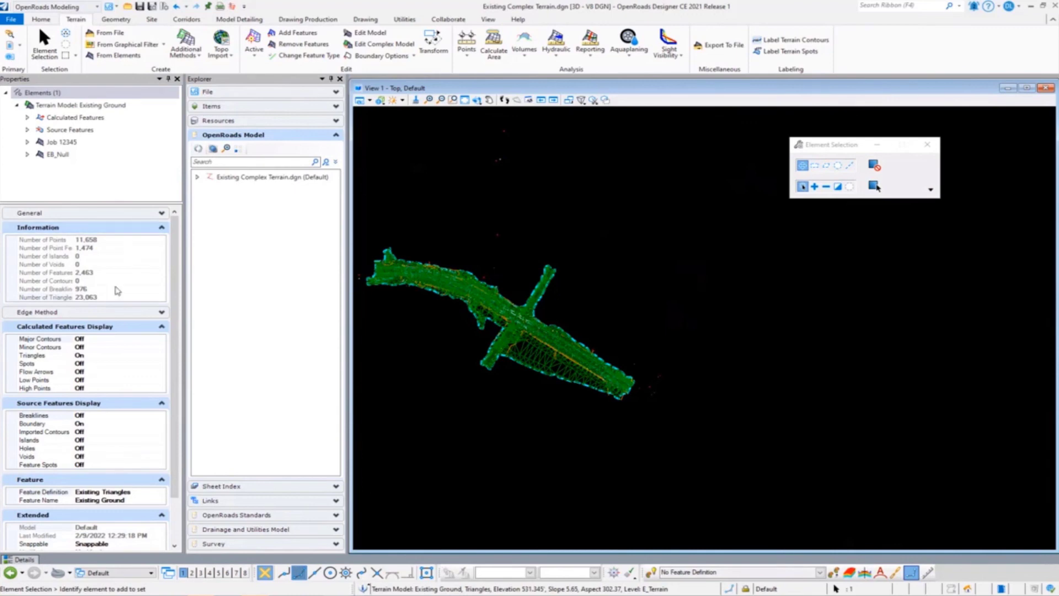
pyautogui.scroll(-2, 122, 290)
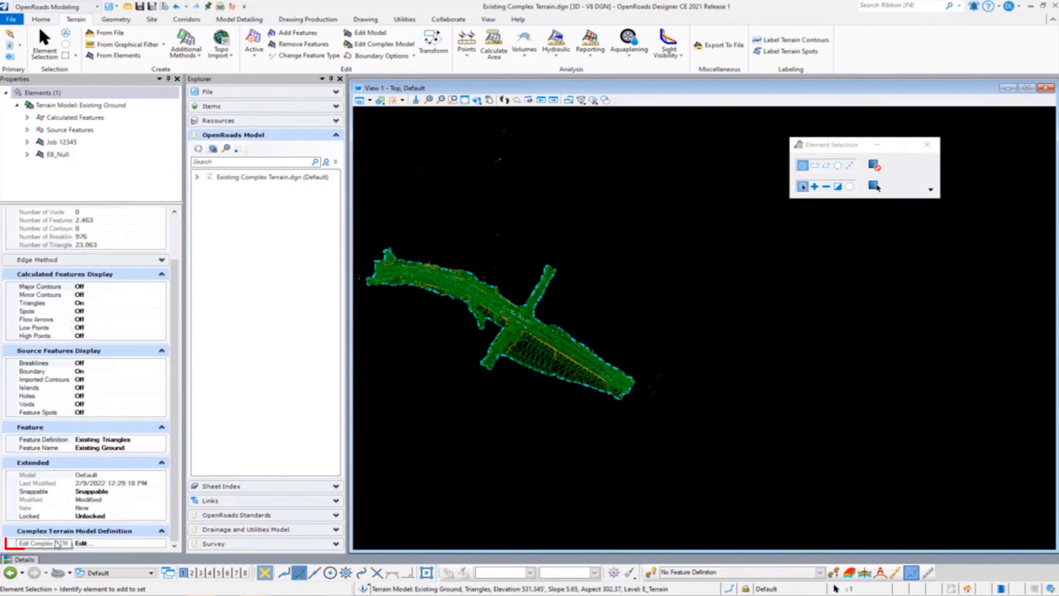
pyautogui.click(124, 463)
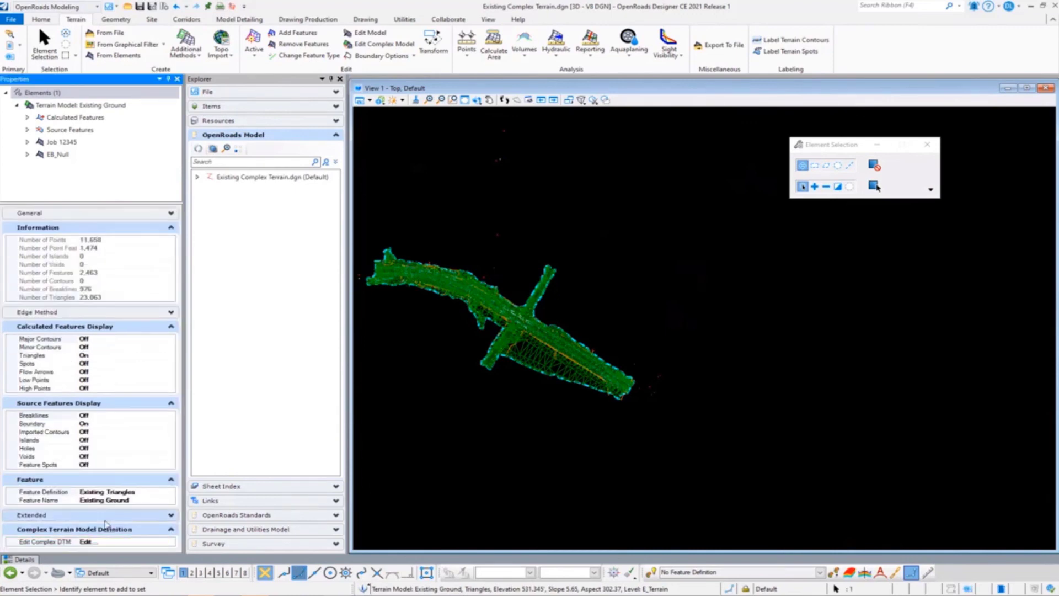
pyautogui.click(131, 403)
pyautogui.click(125, 327)
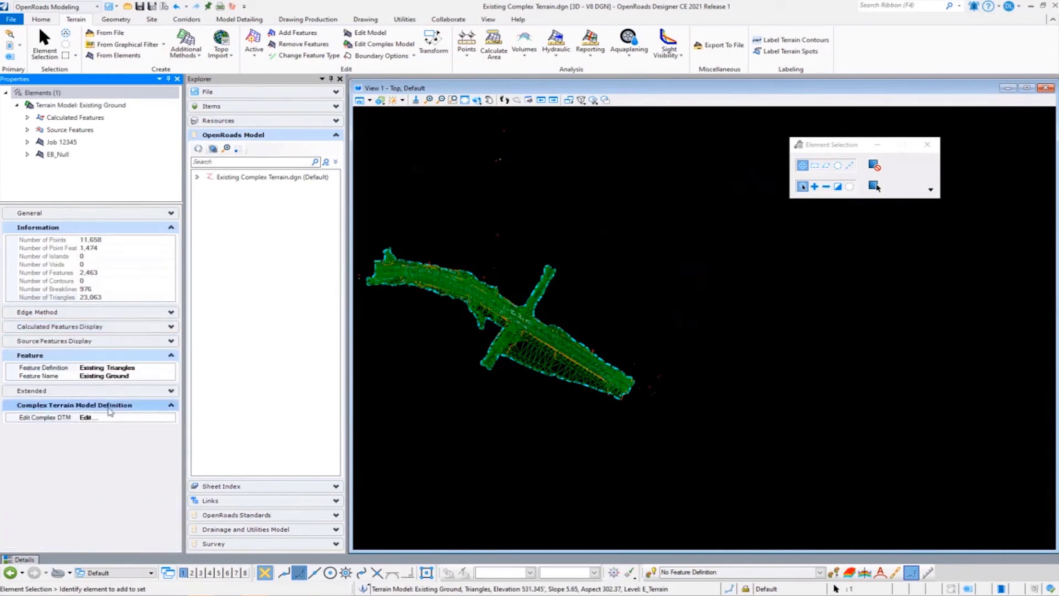
# - Open the Existing Ground terrain's Edit Complex DTM definition for review, close it, and deselect the terrain
pyautogui.click(50, 418)
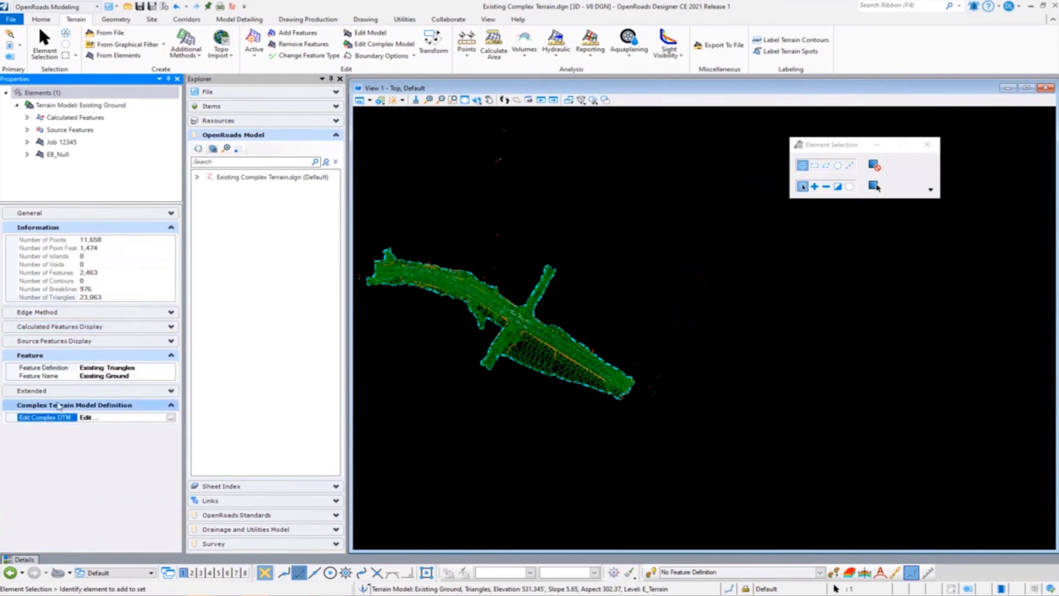
pyautogui.click(170, 418)
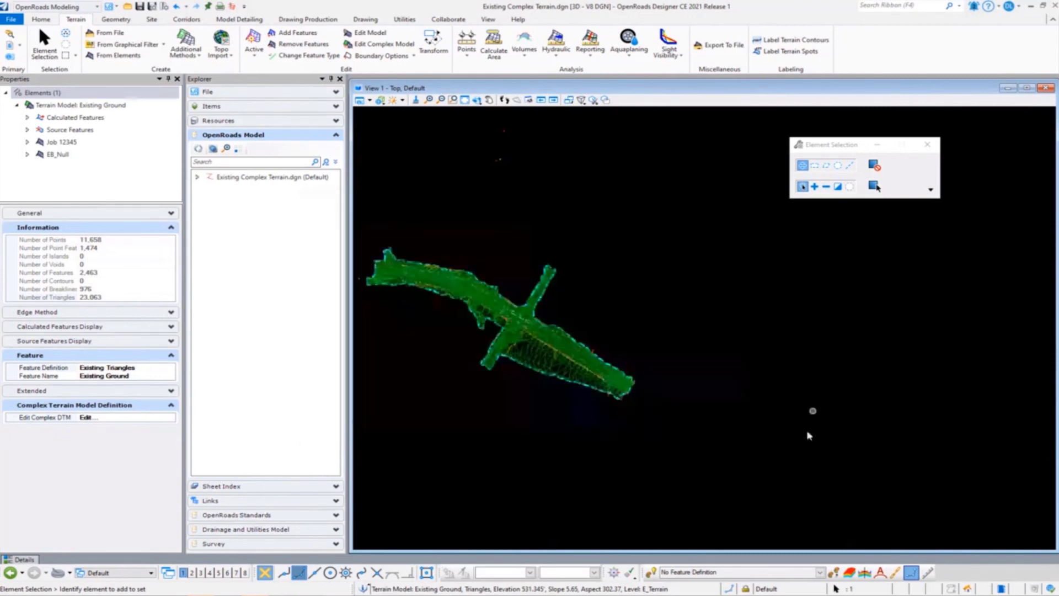
pyautogui.click(741, 201)
pyautogui.click(586, 455)
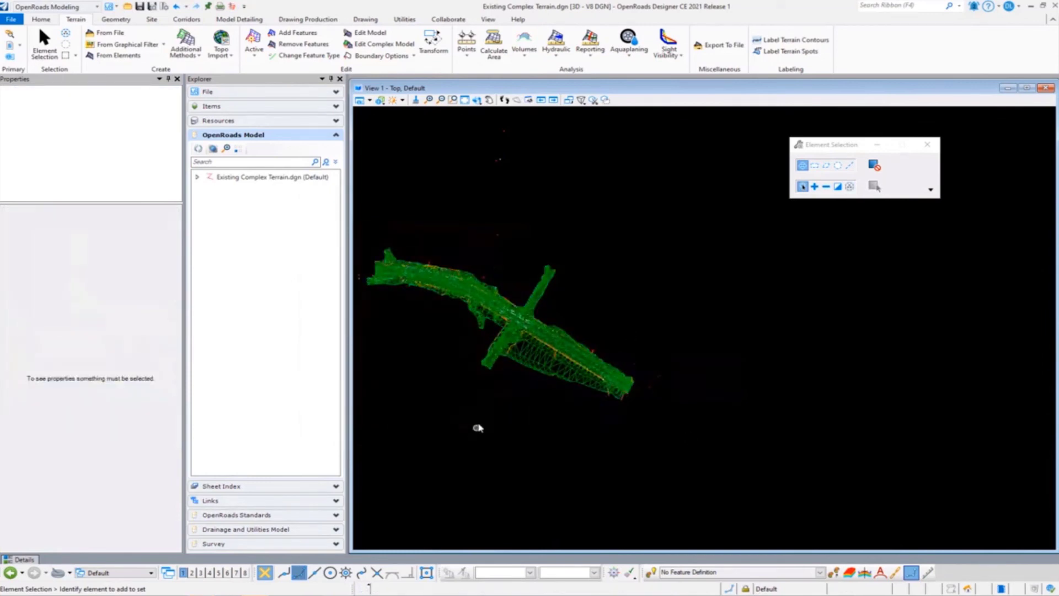